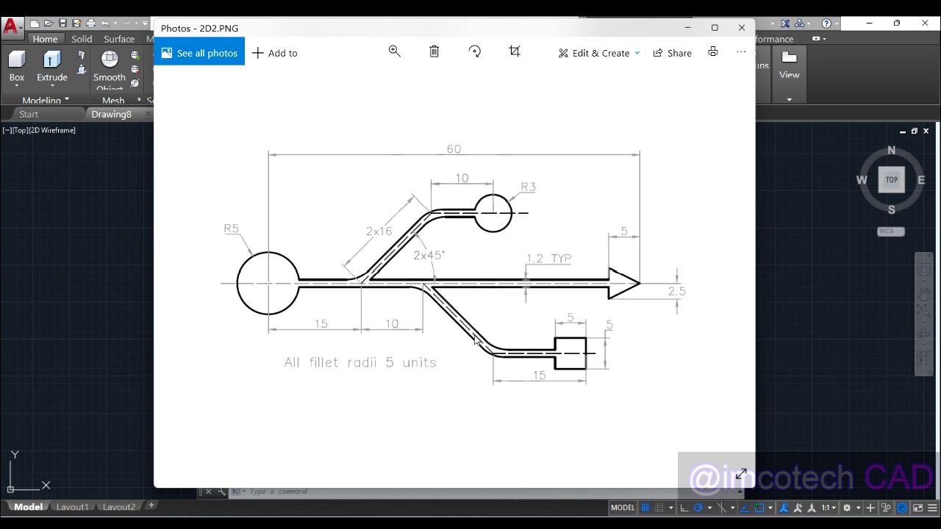
Step: Draw a Center, Radius circle on the canvas and fit it into view
{"action": "left_click", "coordinate": [687, 28]}
{"action": "left_click", "coordinate": [249, 65]}
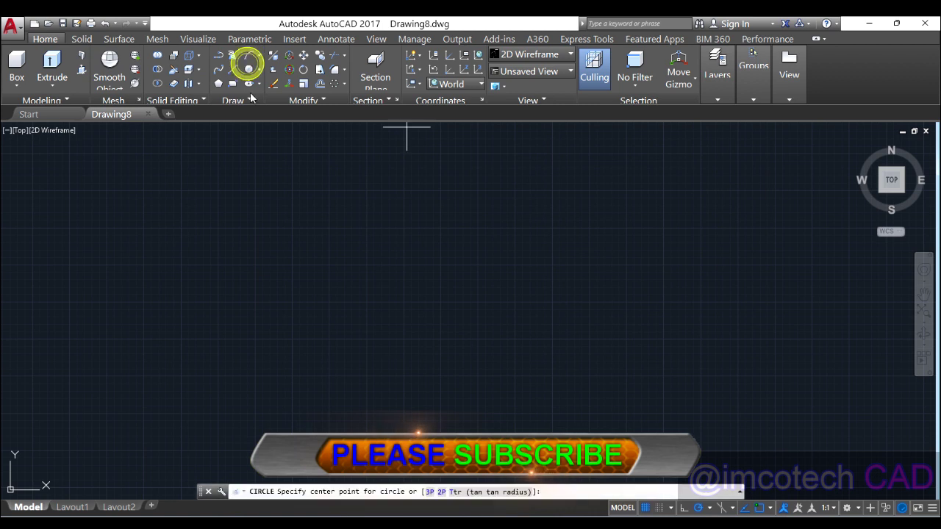
{"action": "left_click", "coordinate": [259, 69]}
{"action": "left_click", "coordinate": [276, 88]}
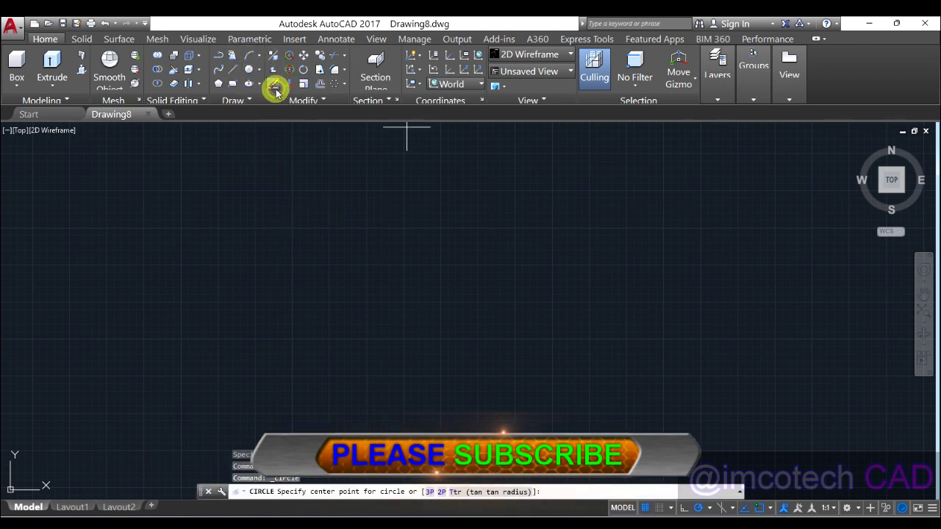
{"action": "left_click", "coordinate": [183, 262]}
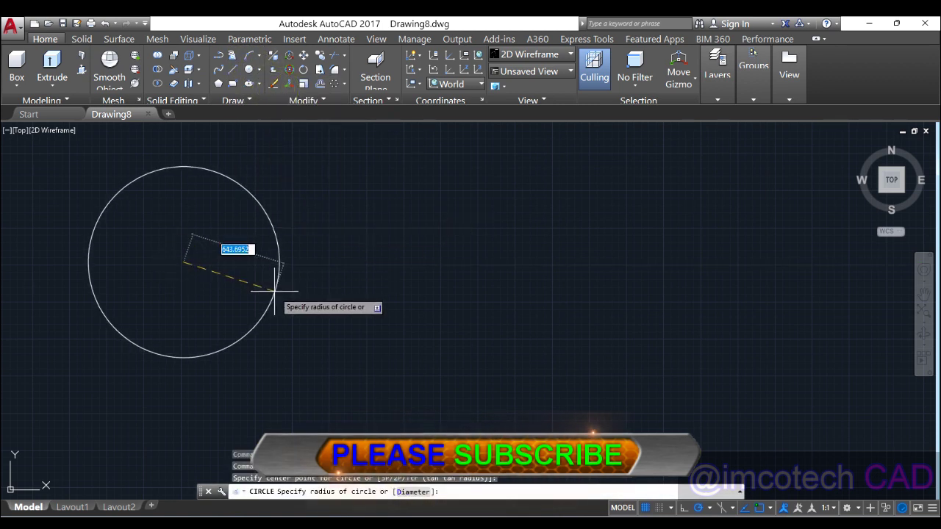
{"action": "left_click", "coordinate": [275, 290]}
{"action": "middle_click", "coordinate": [274, 293]}
{"action": "middle_click", "coordinate": [274, 292]}
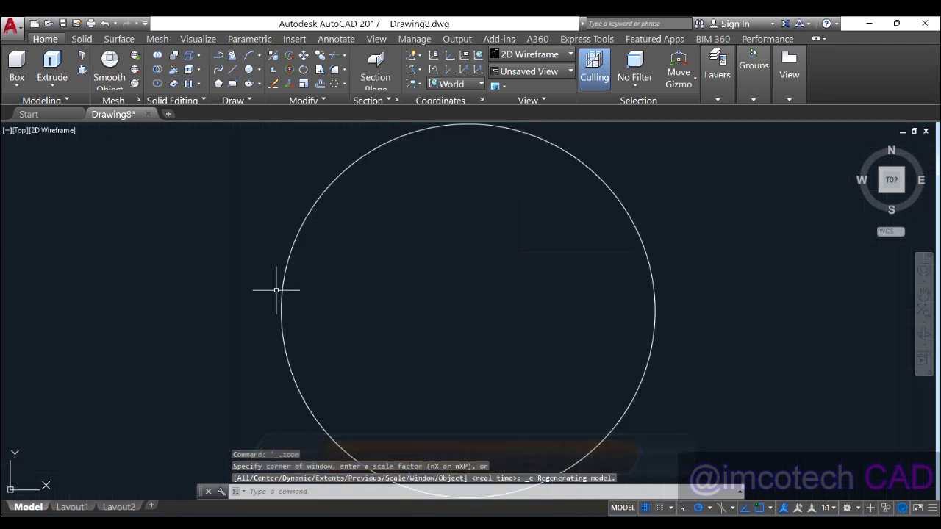
{"action": "scroll", "coordinate": [242, 263], "scroll_direction": "down", "scroll_amount": 2}
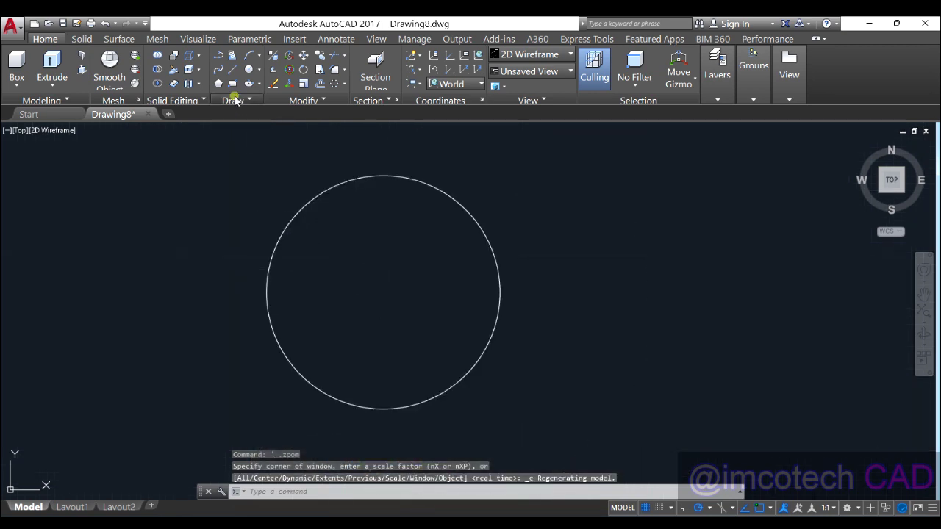
Step: Place horizontal and vertical construction lines through the circle's centre
{"action": "left_click", "coordinate": [235, 99]}
{"action": "left_click", "coordinate": [235, 112]}
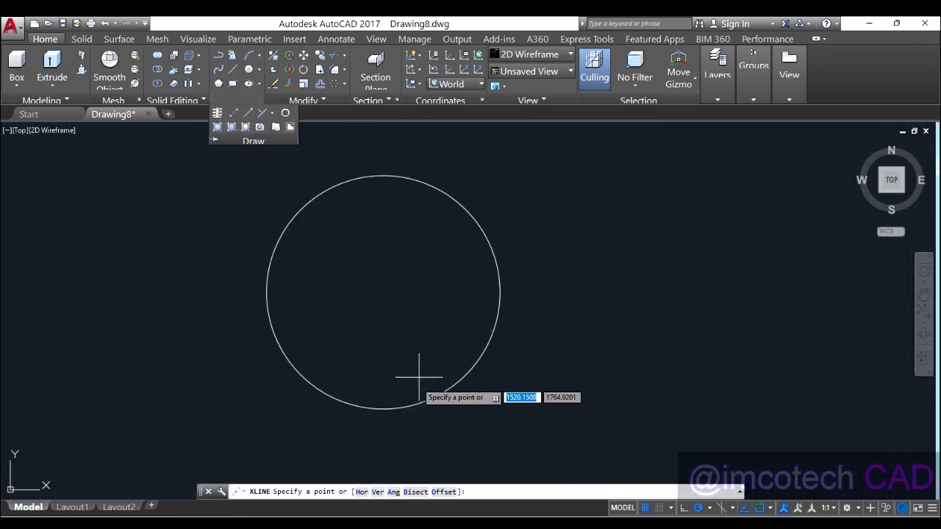
{"action": "left_click", "coordinate": [383, 292]}
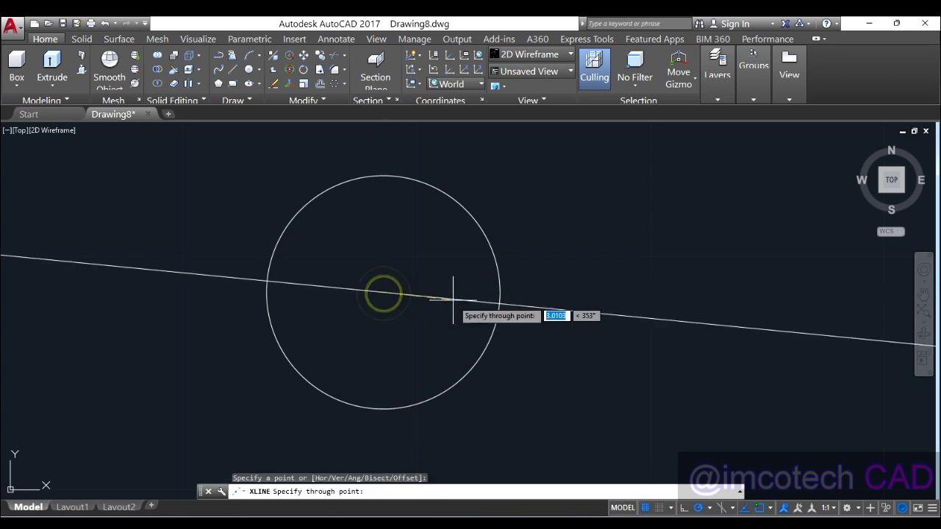
{"action": "left_click", "coordinate": [460, 293]}
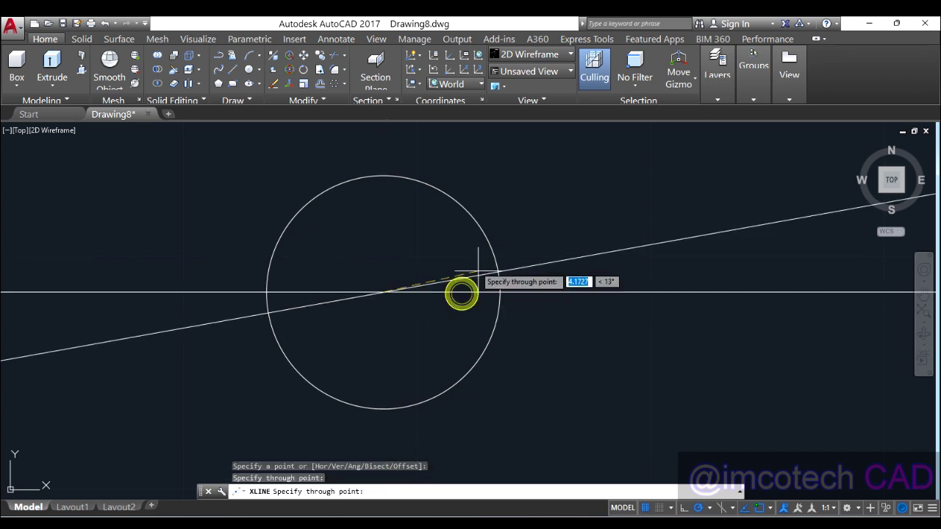
{"action": "left_click", "coordinate": [383, 218]}
{"action": "scroll", "coordinate": [456, 233], "scroll_direction": "down", "scroll_amount": 2}
{"action": "key", "text": "Return"}
{"action": "scroll", "coordinate": [316, 273], "scroll_direction": "down", "scroll_amount": 2}
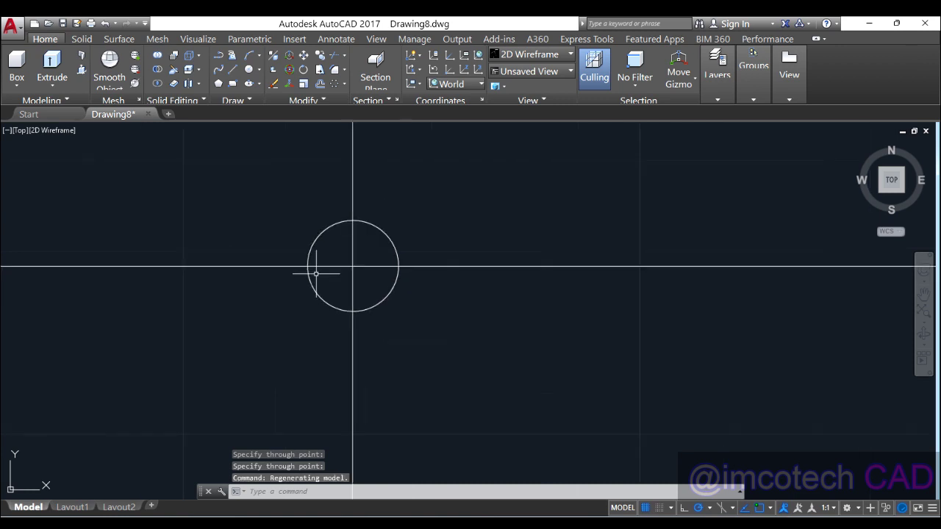
{"action": "scroll", "coordinate": [423, 257], "scroll_direction": "down", "scroll_amount": 2}
{"action": "middle_click_drag", "start_coordinate": [470, 260], "coordinate": [270, 290]}
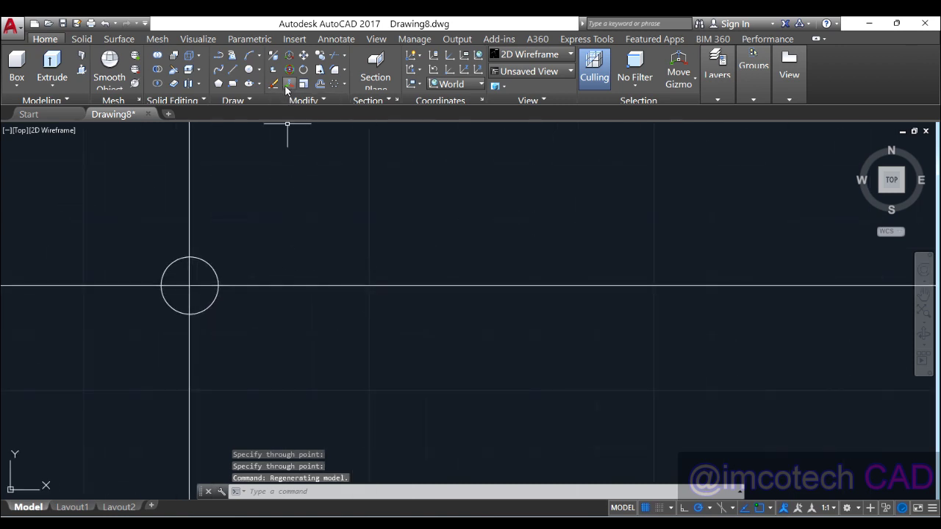
Step: Offset the vertical centre line 60 and 15 units right, plus another 10 further right
{"action": "left_click", "coordinate": [320, 84]}
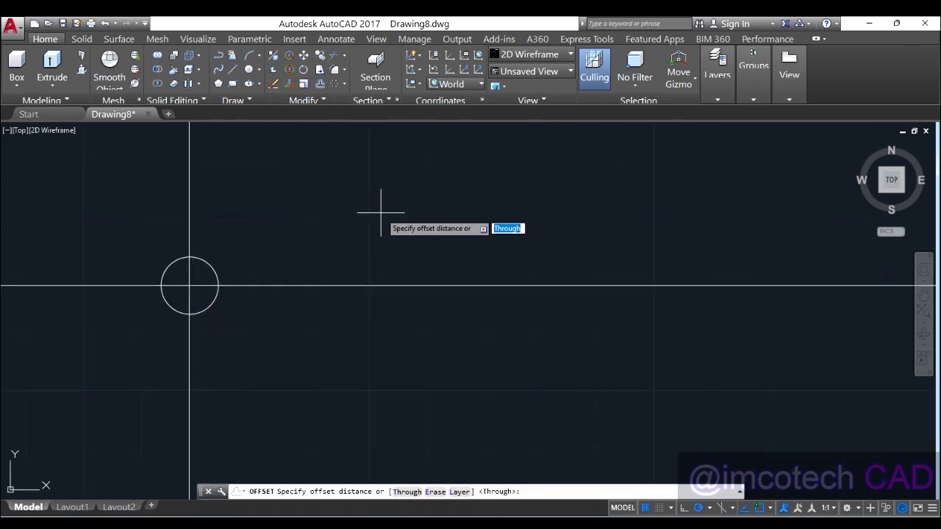
{"action": "type", "text": "60"}
{"action": "key", "text": "Return"}
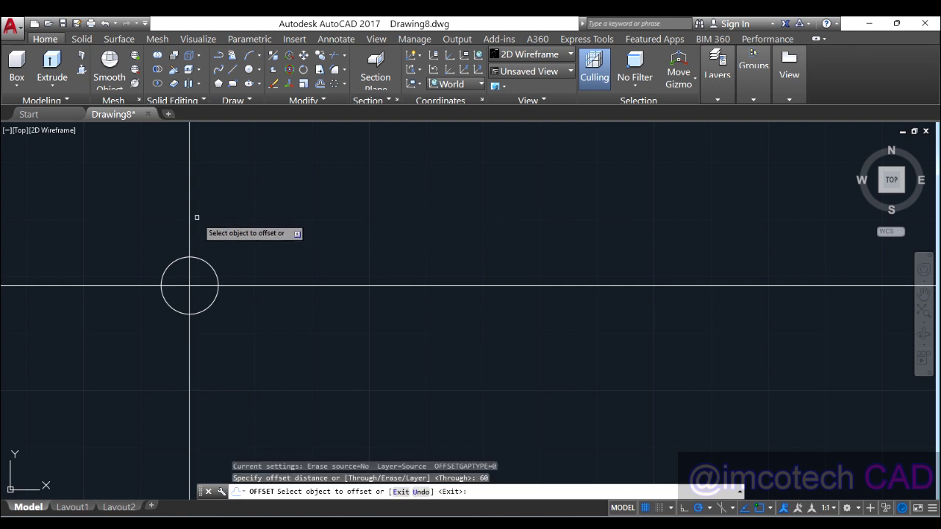
{"action": "left_click", "coordinate": [191, 223]}
{"action": "left_click", "coordinate": [670, 228]}
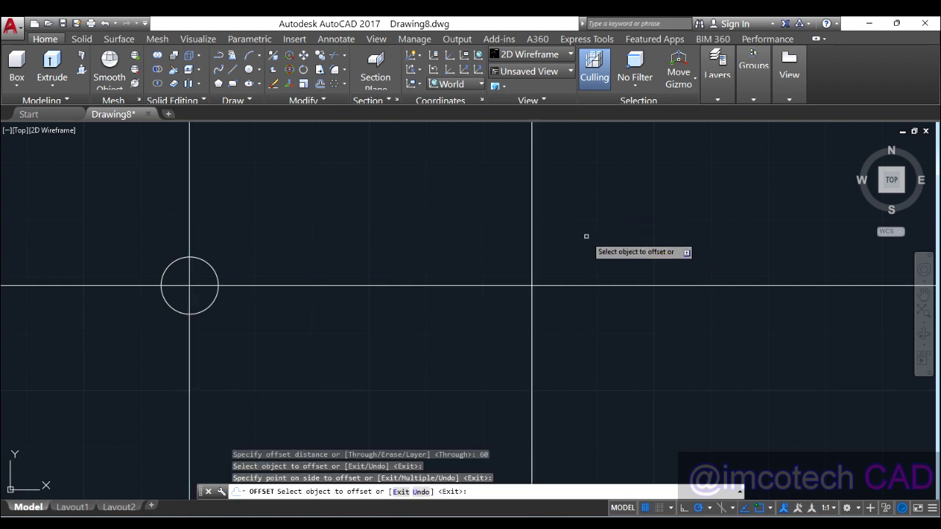
{"action": "left_click", "coordinate": [191, 235]}
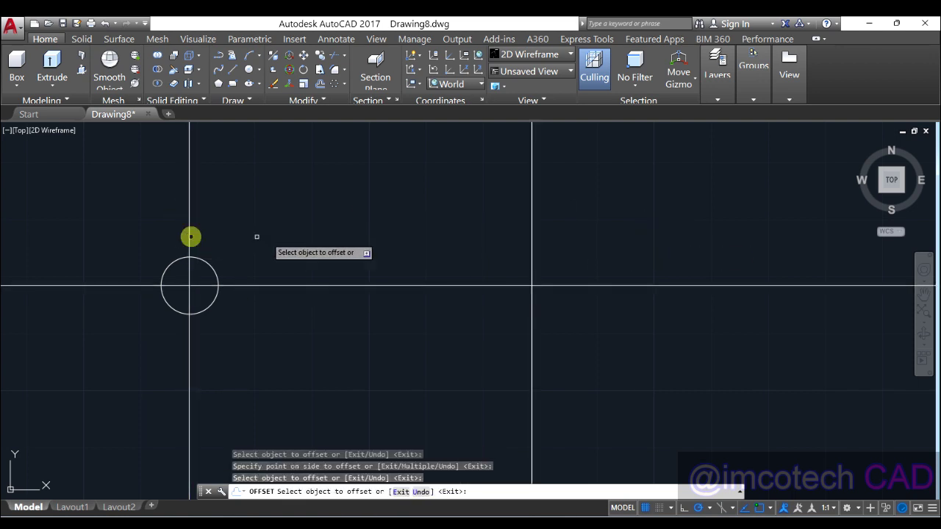
{"action": "left_click", "coordinate": [188, 239]}
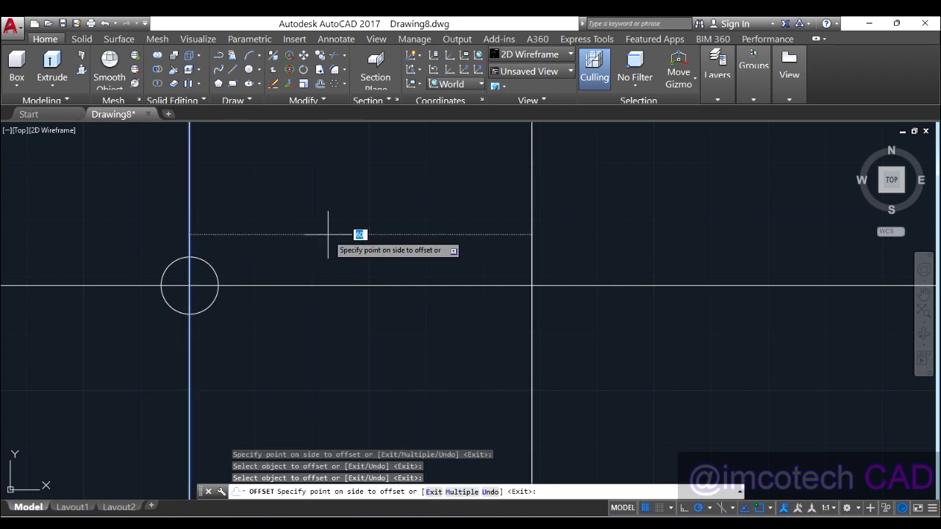
{"action": "left_click", "coordinate": [328, 235]}
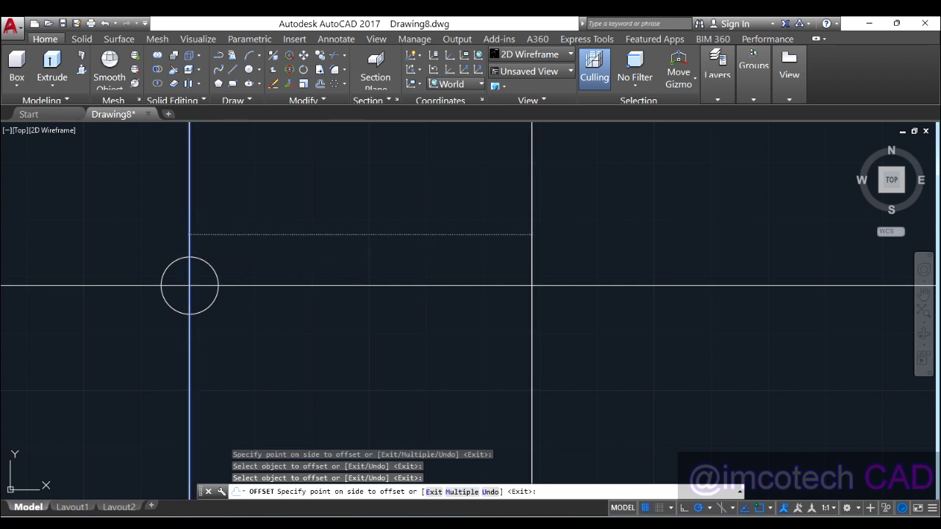
{"action": "left_click", "coordinate": [274, 245]}
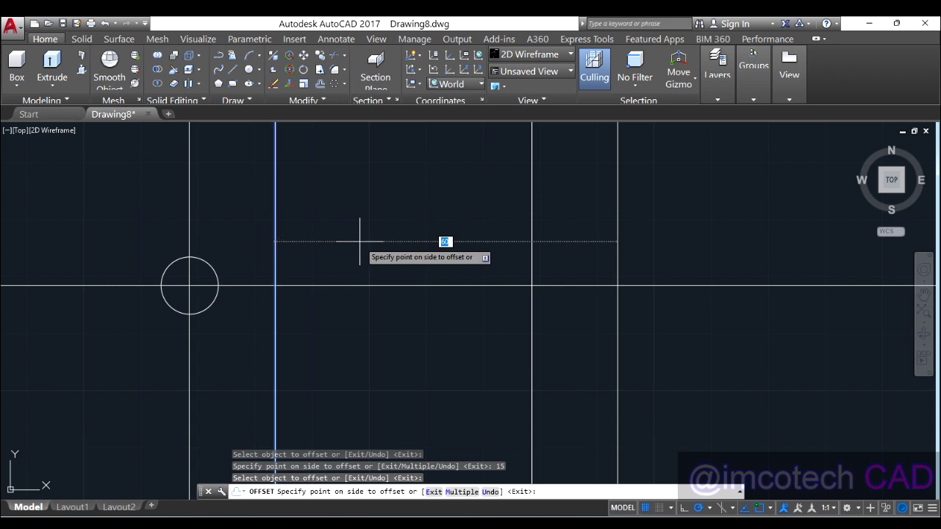
{"action": "type", "text": "10"}
{"action": "key", "text": "Return"}
{"action": "right_click", "coordinate": [360, 242]}
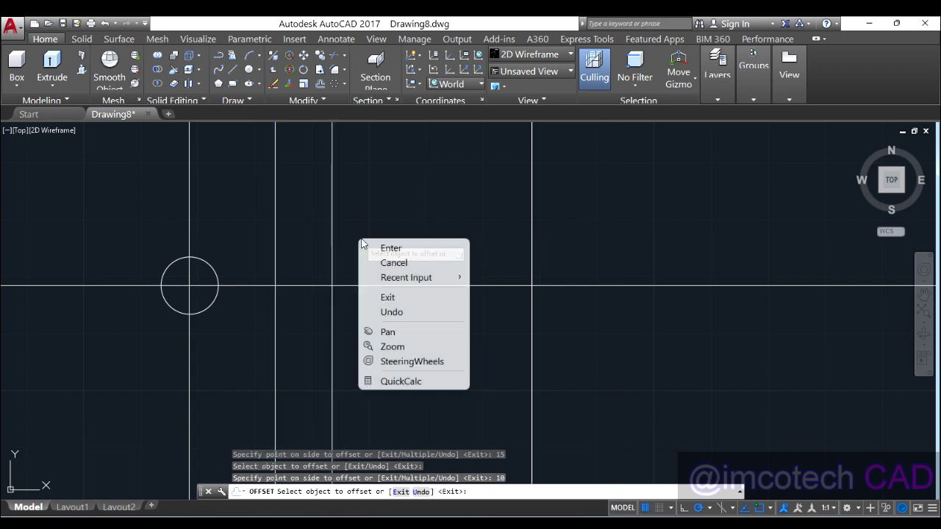
{"action": "left_click", "coordinate": [391, 247]}
Step: Offset the horizontal centre line 0.6 units above and below
{"action": "left_click", "coordinate": [306, 83]}
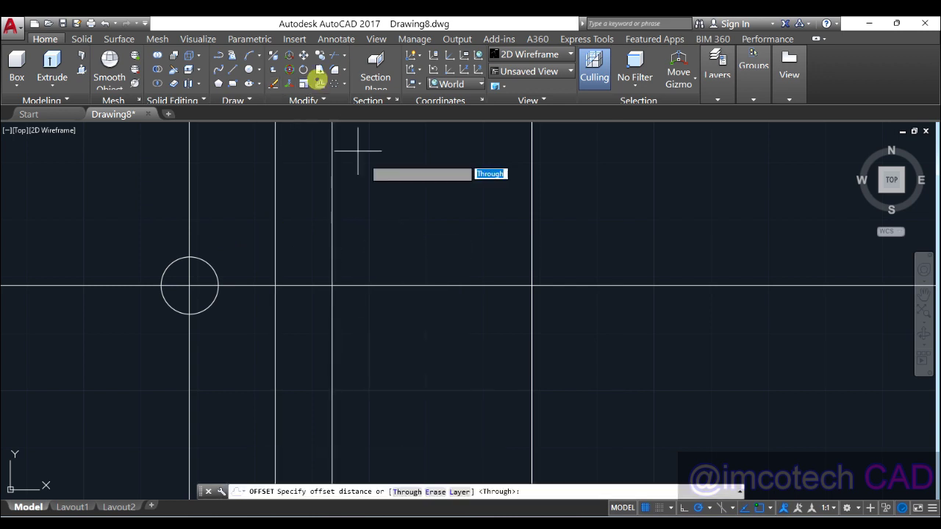
{"action": "type", "text": "0."}
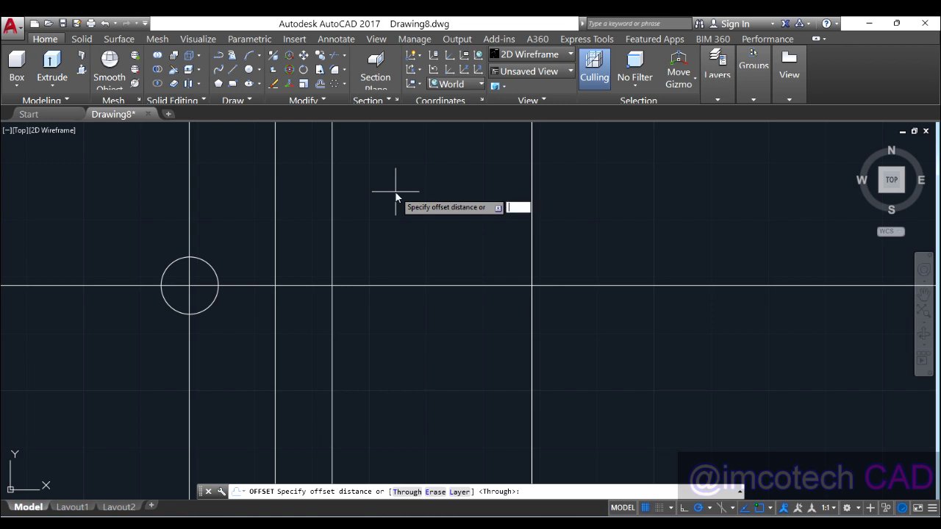
{"action": "type", "text": "6"}
{"action": "key", "text": "Return"}
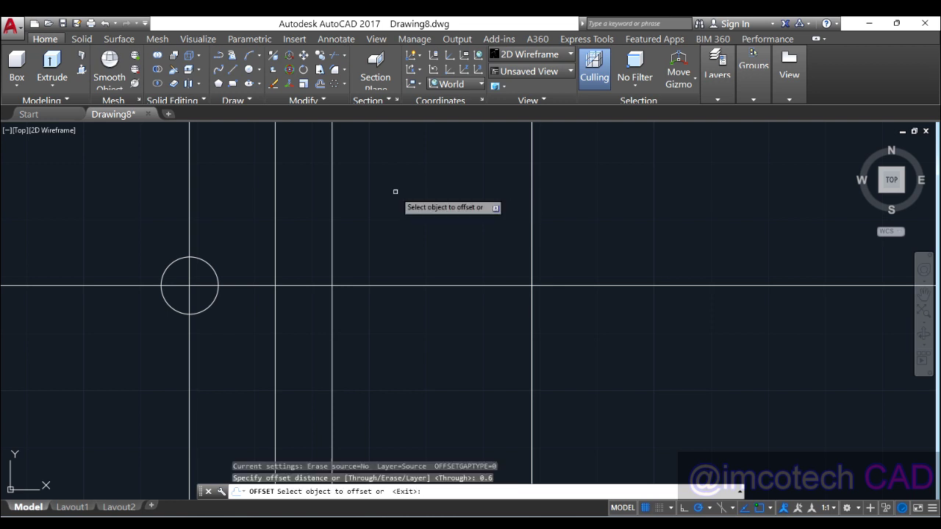
{"action": "left_click", "coordinate": [414, 284]}
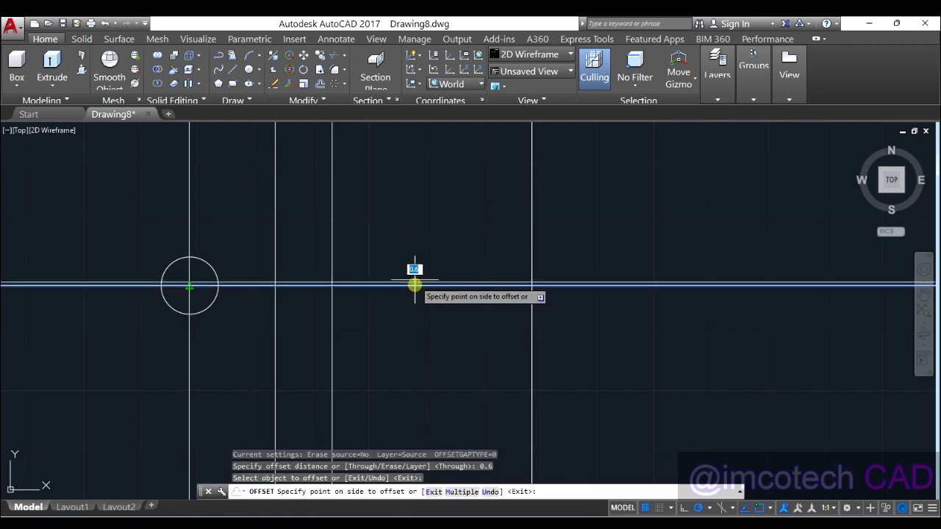
{"action": "left_click", "coordinate": [419, 254]}
{"action": "left_click", "coordinate": [425, 286]}
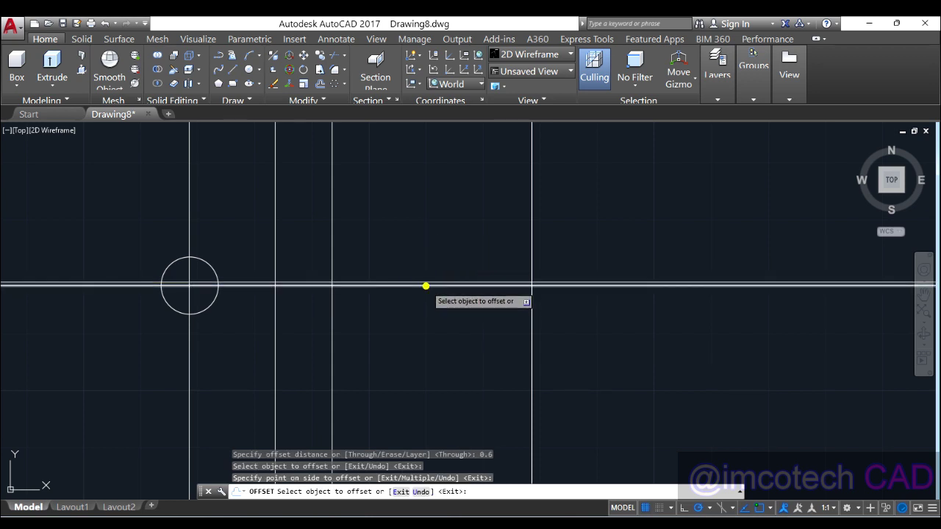
{"action": "left_click", "coordinate": [427, 326]}
{"action": "right_click", "coordinate": [455, 312]}
{"action": "left_click", "coordinate": [475, 318]}
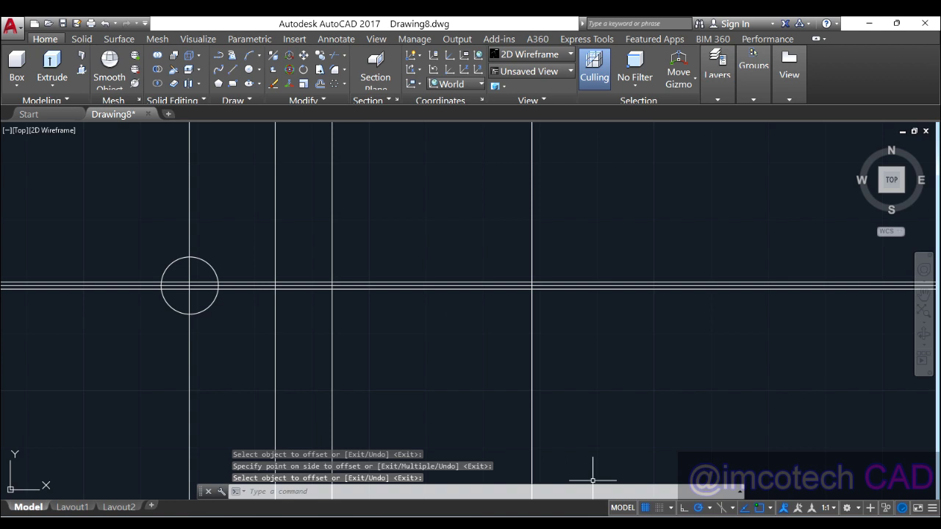
{"action": "key", "text": "alt+Tab"}
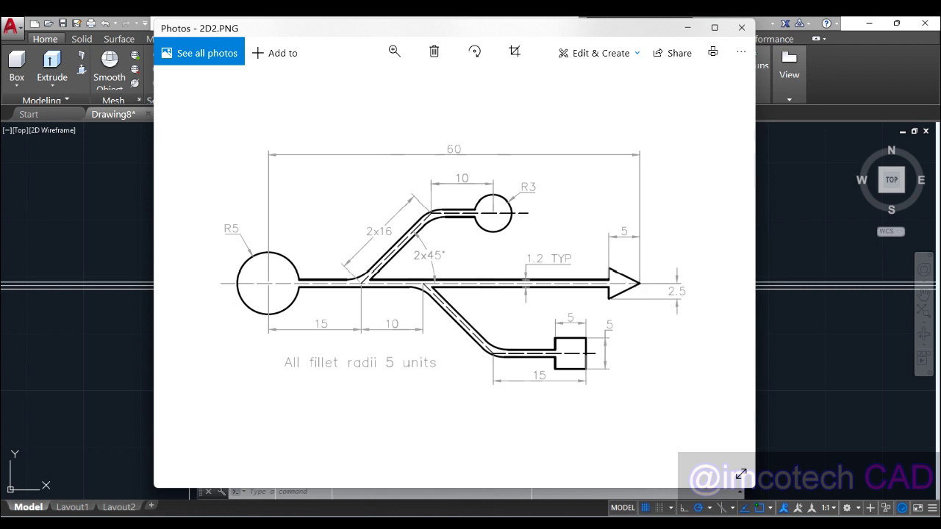
Step: Switch from the 2D2.PNG reference back to the AutoCAD drawing
{"action": "key", "text": "alt+Tab"}
Step: Offset the right-hand vertical line 5 units to its left
{"action": "scroll", "coordinate": [563, 273], "scroll_direction": "up", "scroll_amount": 1}
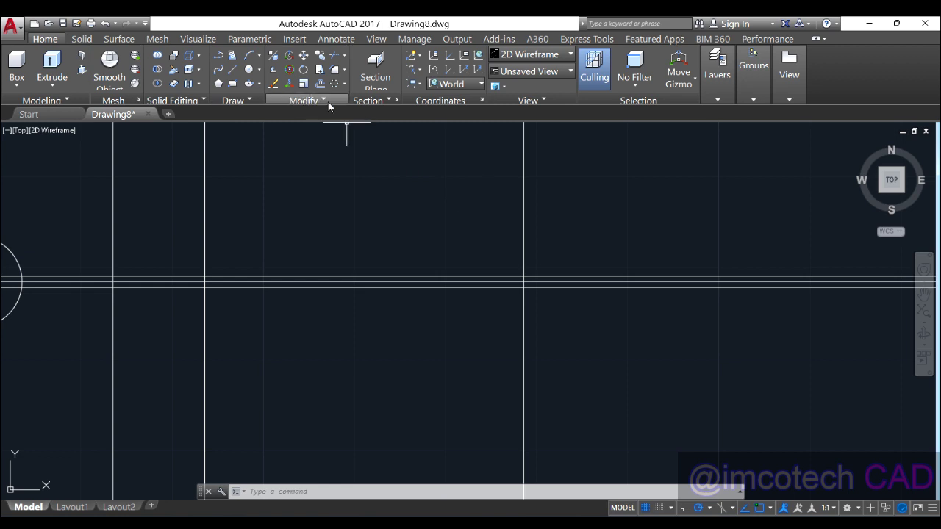
{"action": "left_click", "coordinate": [321, 82]}
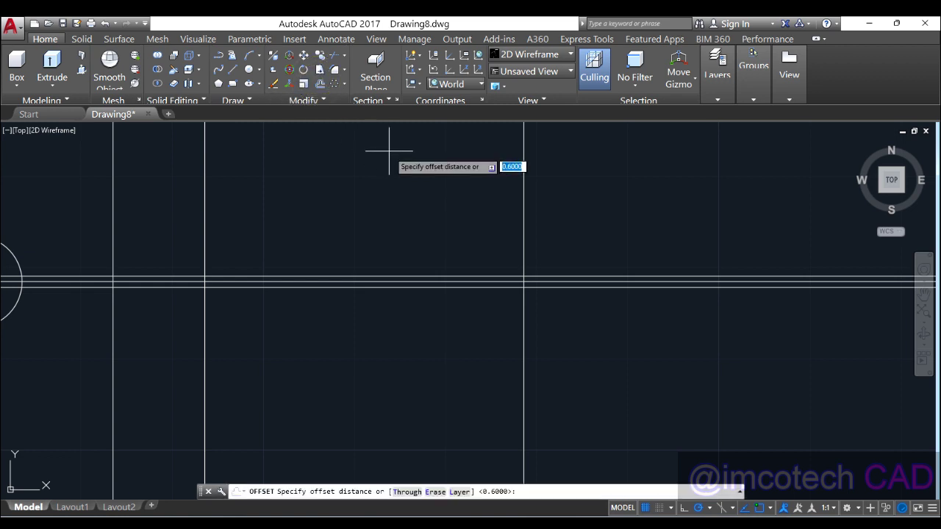
{"action": "type", "text": "5"}
{"action": "key", "text": "Return"}
{"action": "left_click", "coordinate": [523, 211]}
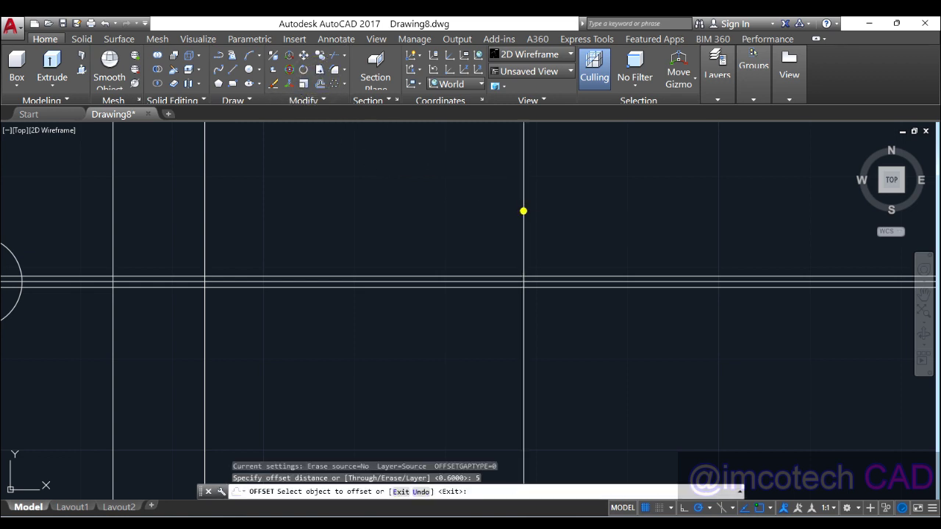
{"action": "left_click", "coordinate": [463, 221]}
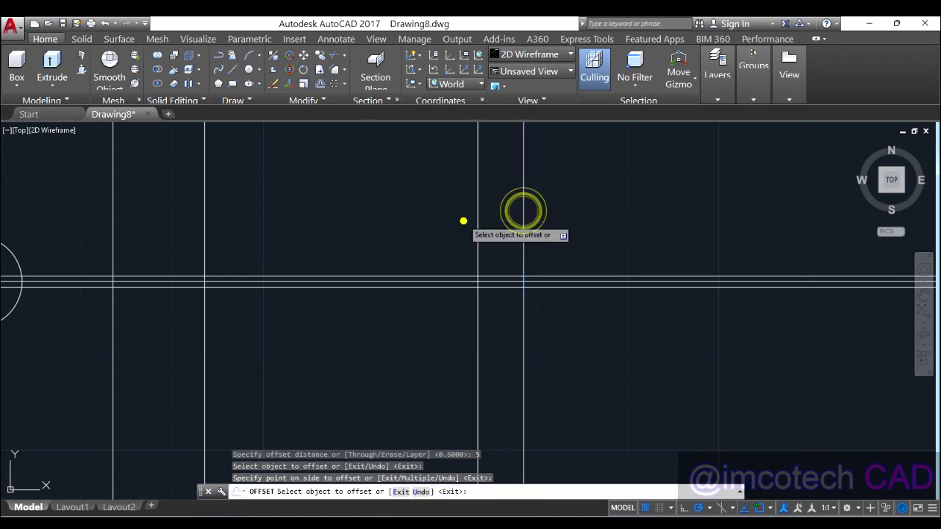
Step: Offset the horizontal centre line 2.5 units to each side
{"action": "left_click", "coordinate": [512, 281]}
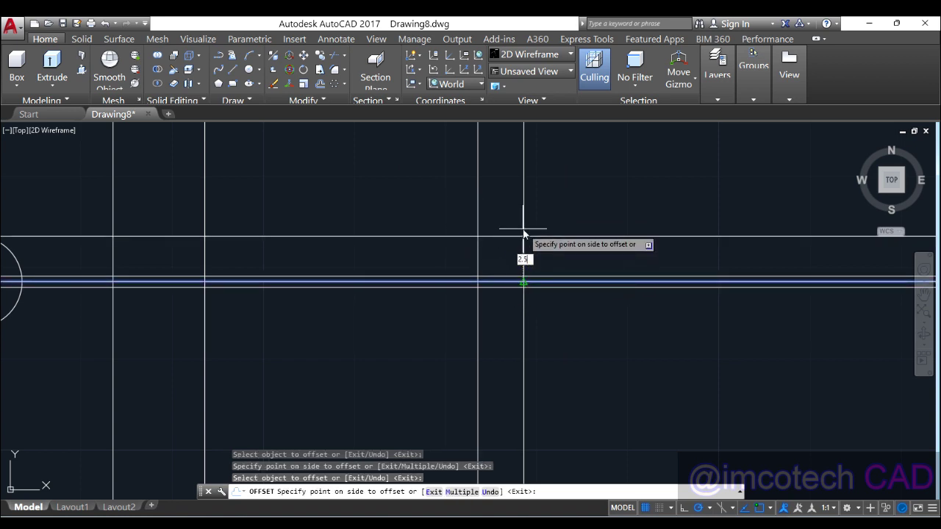
{"action": "key", "text": "Return"}
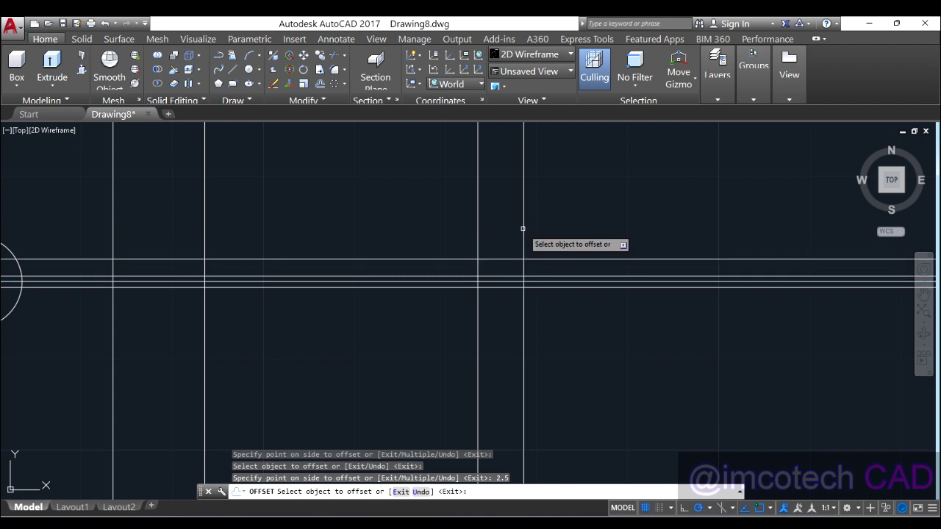
{"action": "left_click", "coordinate": [508, 279]}
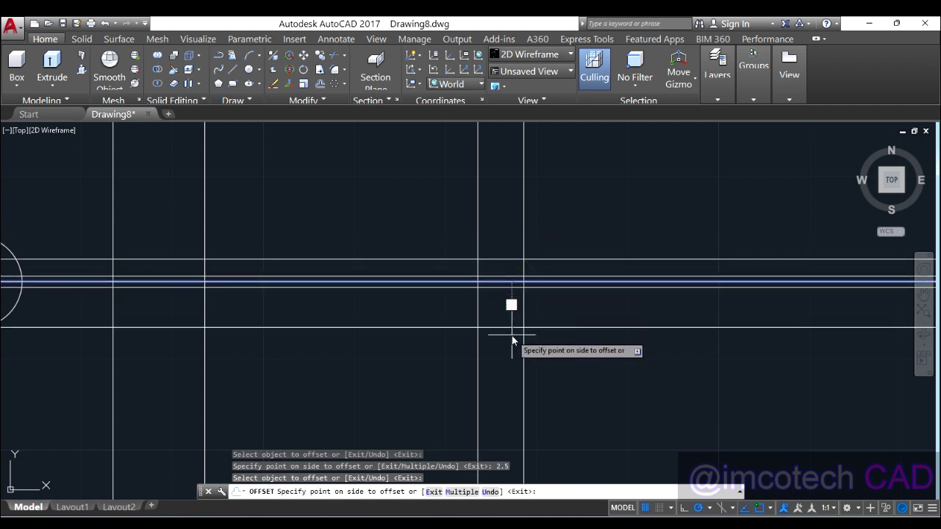
{"action": "left_click", "coordinate": [512, 341]}
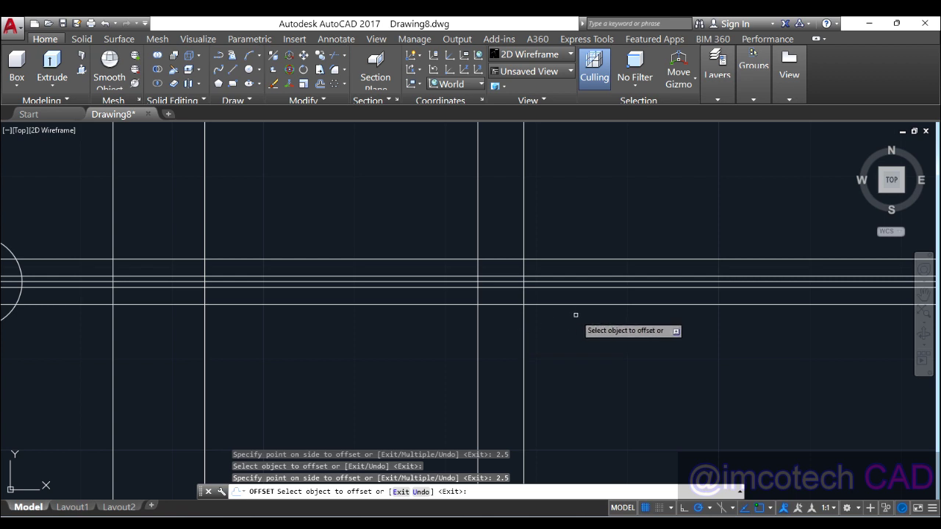
{"action": "right_click", "coordinate": [567, 336]}
{"action": "left_click", "coordinate": [597, 343]}
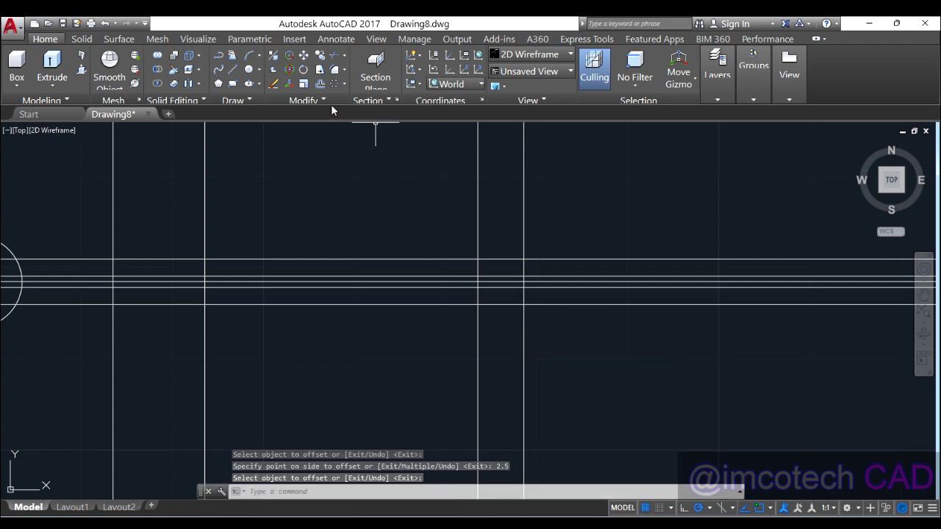
Step: Trim the horizontal lines at the rightmost vertical and remove the outer pair between the verticals
{"action": "left_click", "coordinate": [332, 59]}
{"action": "key", "text": "Return"}
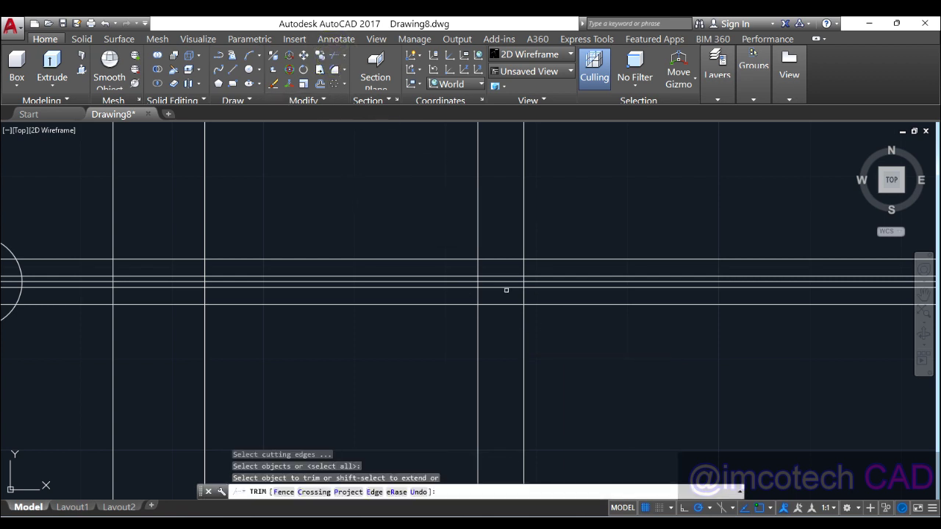
{"action": "left_click", "coordinate": [622, 419]}
{"action": "left_click", "coordinate": [651, 201]}
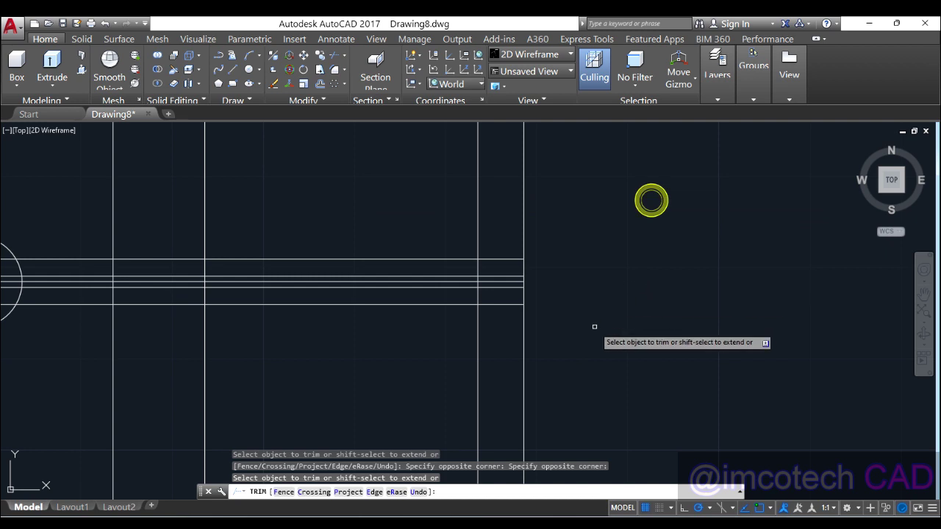
{"action": "left_click", "coordinate": [464, 260]}
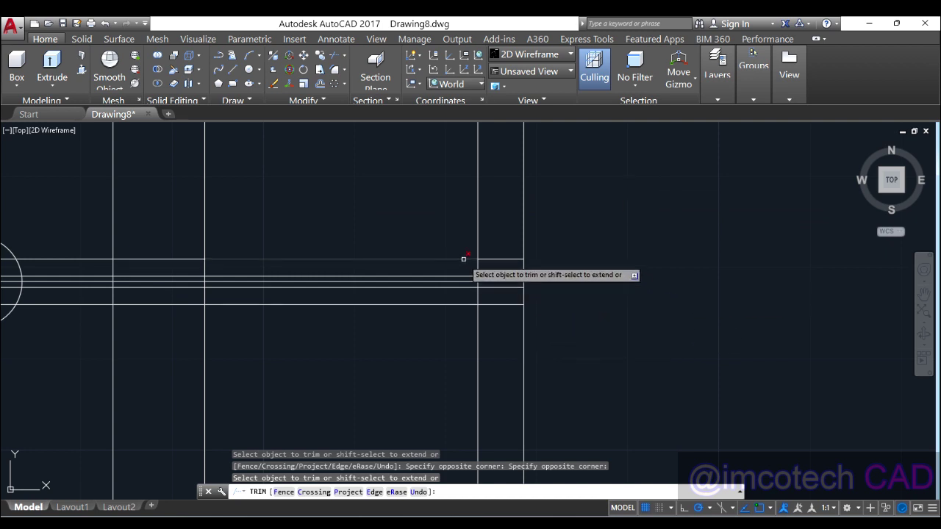
{"action": "left_click", "coordinate": [462, 305]}
{"action": "left_click", "coordinate": [507, 286]}
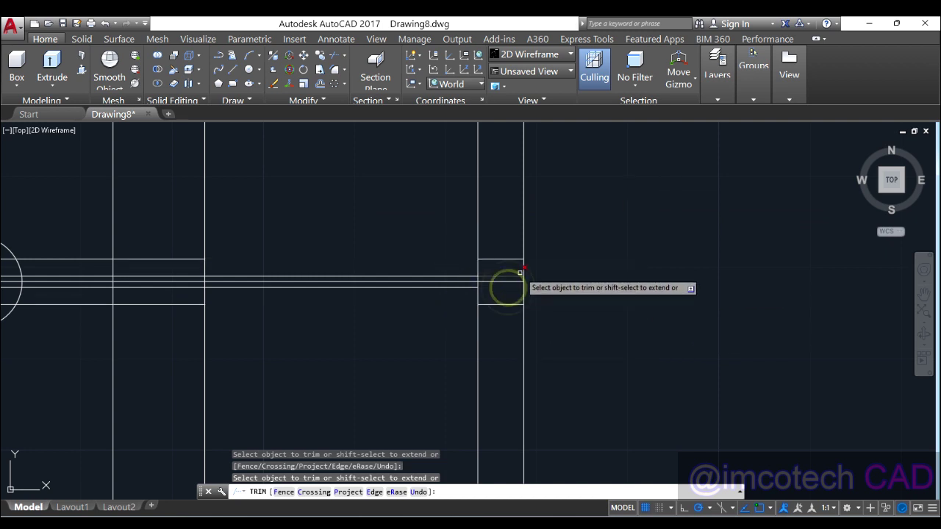
{"action": "left_click", "coordinate": [512, 275]}
{"action": "right_click", "coordinate": [573, 250]}
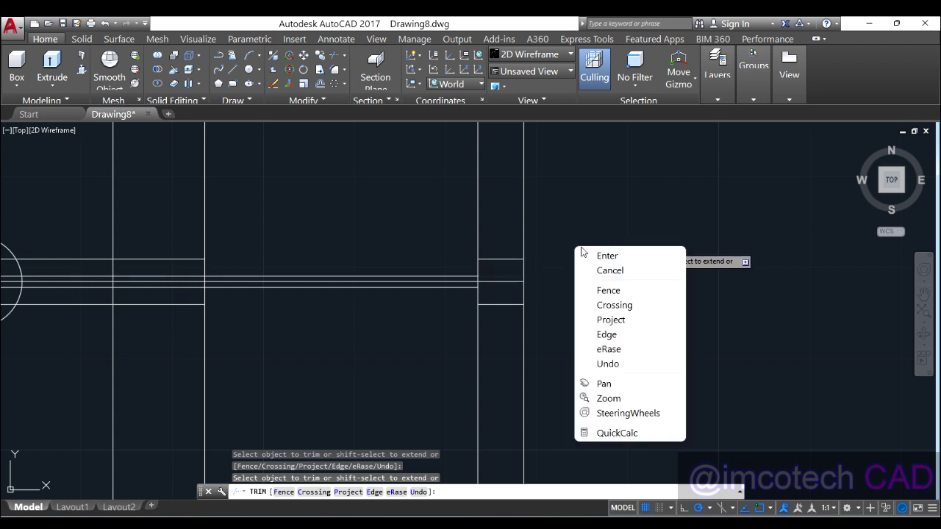
{"action": "left_click", "coordinate": [584, 253]}
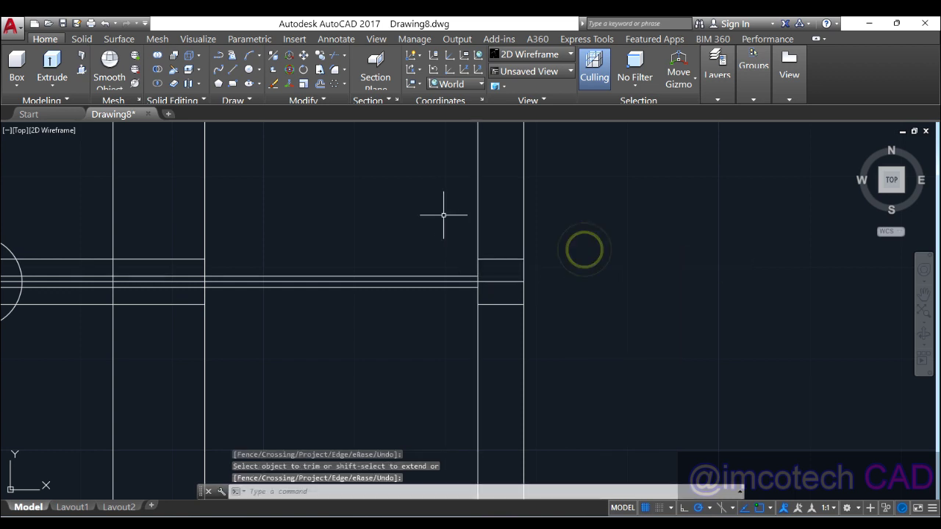
Step: Draw the arrowhead from top corner to the tip on the centre line to bottom corner
{"action": "left_click", "coordinate": [232, 69]}
{"action": "left_click", "coordinate": [477, 260]}
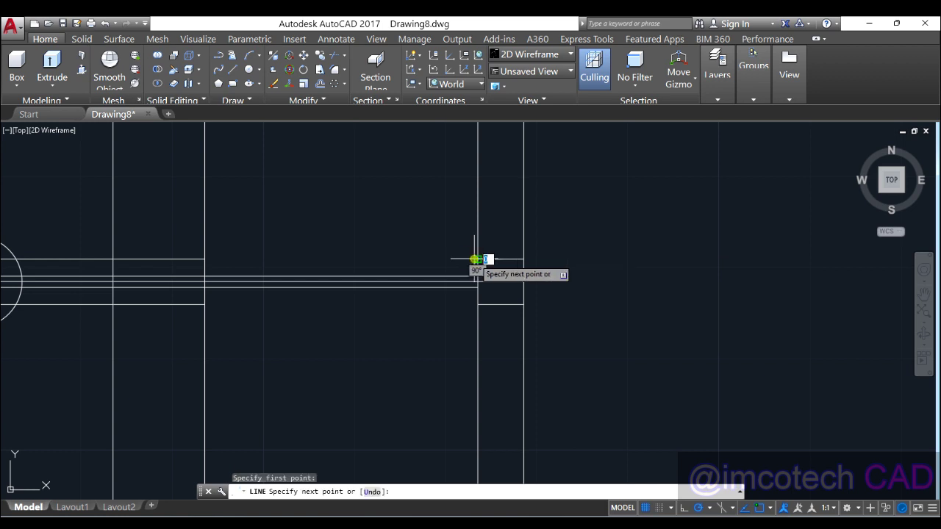
{"action": "left_click", "coordinate": [523, 281]}
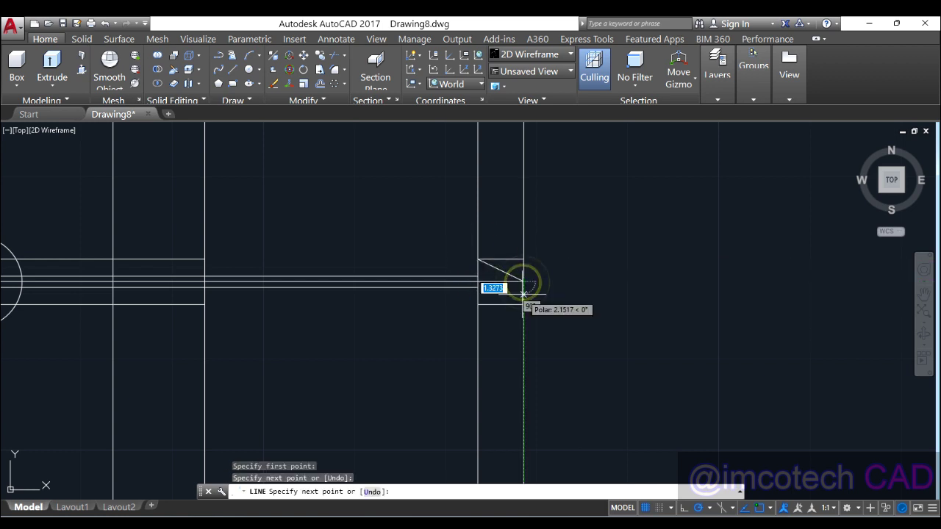
{"action": "left_click", "coordinate": [478, 304]}
{"action": "right_click", "coordinate": [595, 239]}
{"action": "left_click", "coordinate": [612, 248]}
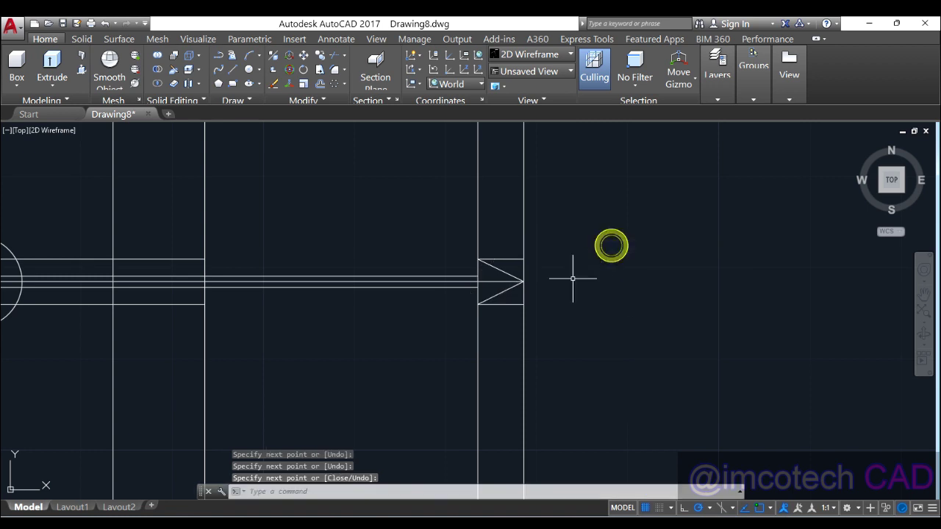
Step: Trim the leftover line ends around the arrowhead
{"action": "left_click", "coordinate": [510, 260]}
{"action": "left_click", "coordinate": [511, 304]}
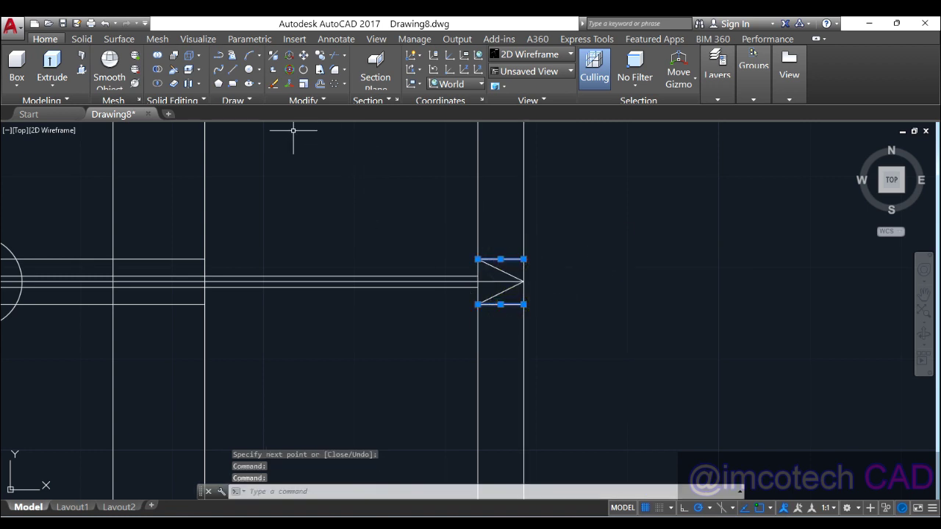
{"action": "left_click", "coordinate": [273, 84]}
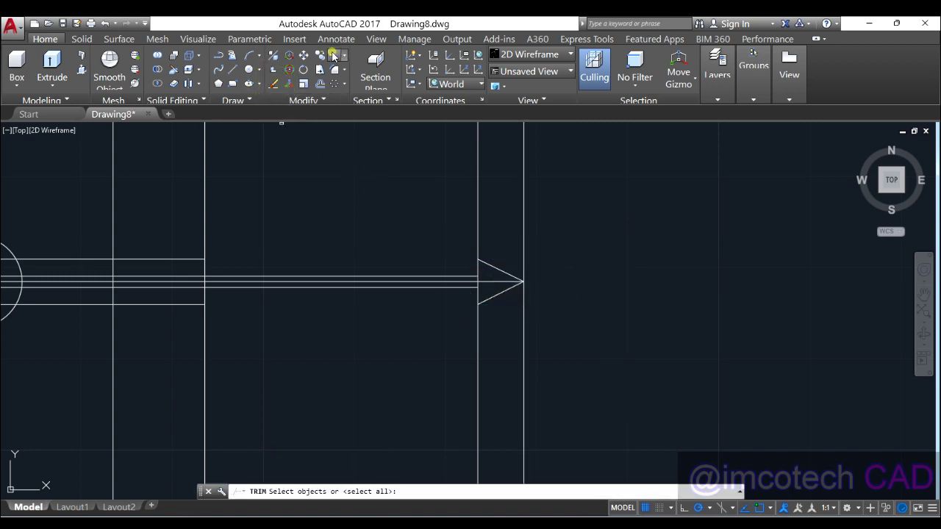
{"action": "key", "text": "Return"}
{"action": "left_click", "coordinate": [348, 167]}
{"action": "left_click", "coordinate": [651, 199]}
{"action": "left_click", "coordinate": [615, 321]}
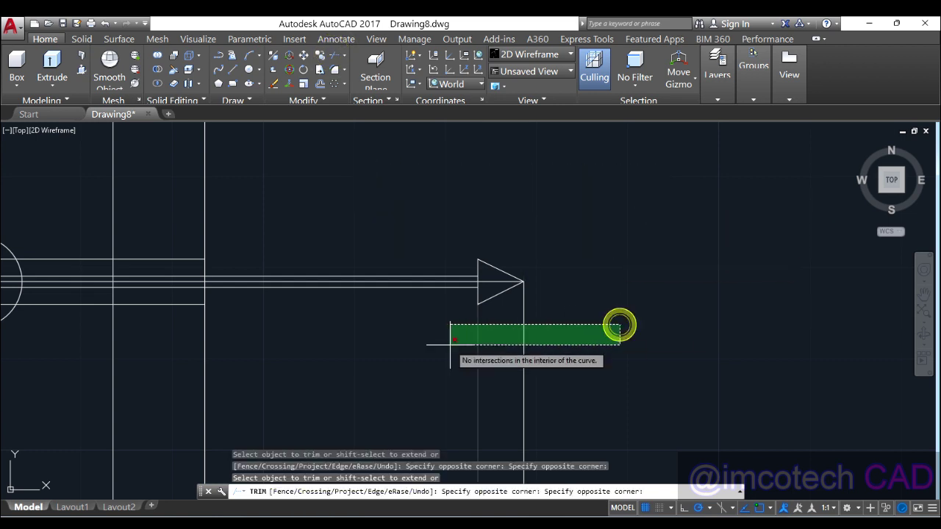
{"action": "left_click", "coordinate": [448, 342]}
{"action": "right_click", "coordinate": [534, 235]}
{"action": "left_click", "coordinate": [560, 241]}
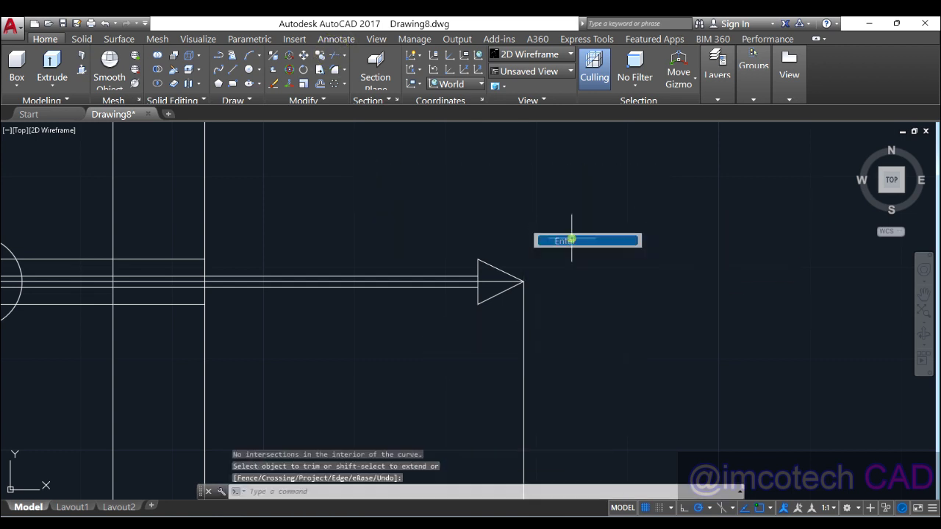
Step: Delete the leftover vertical line and the arrow's centre line
{"action": "left_click", "coordinate": [524, 353]}
{"action": "left_click", "coordinate": [519, 352]}
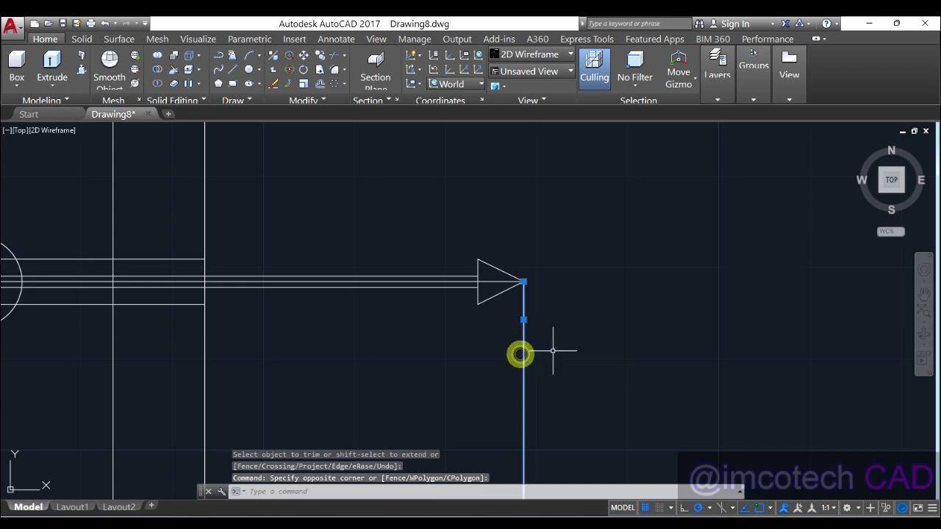
{"action": "key", "text": "Delete"}
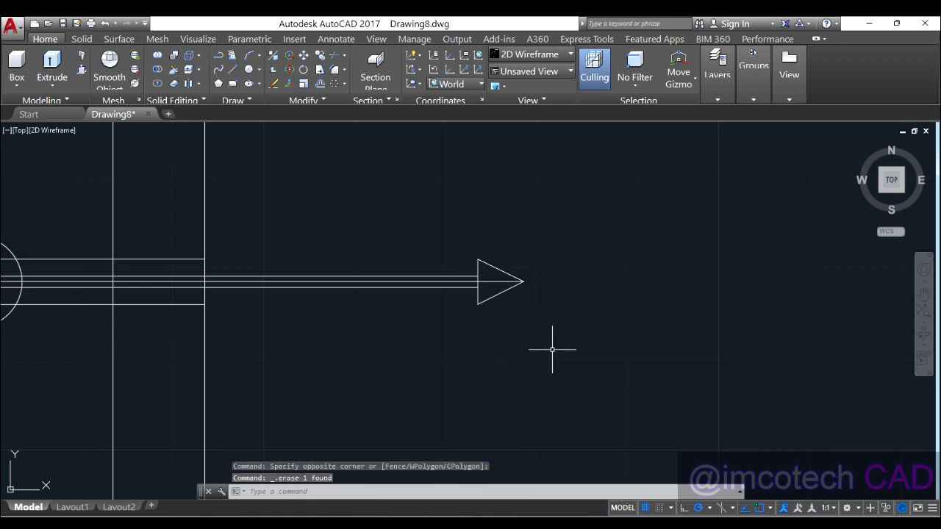
{"action": "left_click", "coordinate": [496, 281]}
{"action": "key", "text": "Delete"}
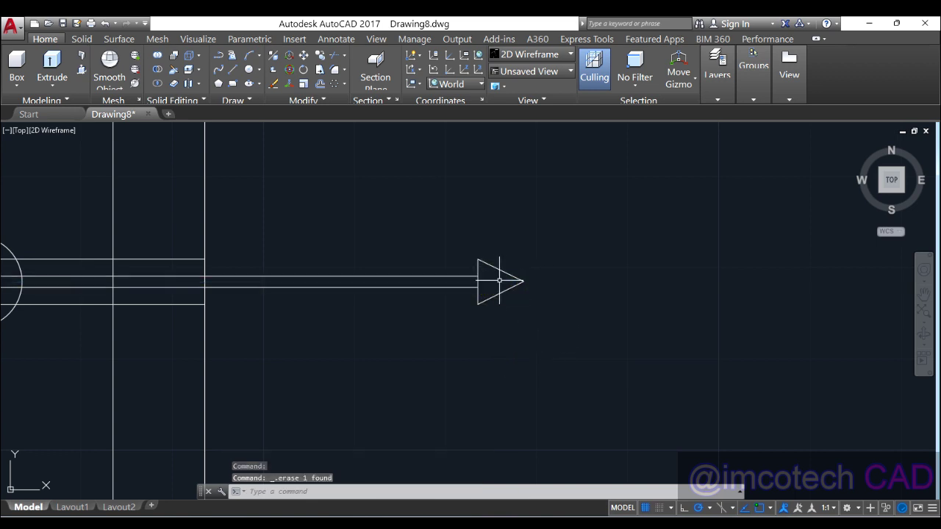
Step: Trim away the arrowhead's base segment between the shaft lines
{"action": "left_click", "coordinate": [335, 55]}
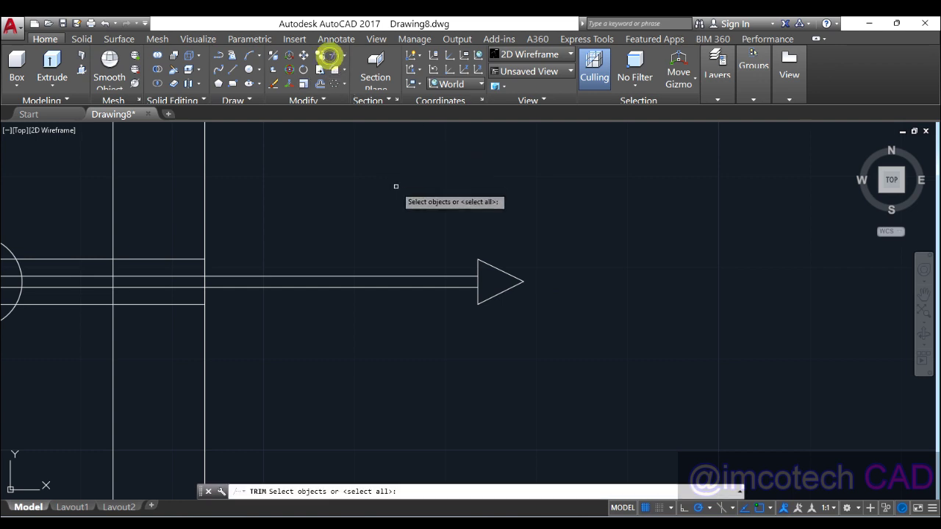
{"action": "scroll", "coordinate": [474, 283], "scroll_direction": "up", "scroll_amount": 8}
{"action": "key", "text": "Return"}
{"action": "left_click", "coordinate": [549, 250]}
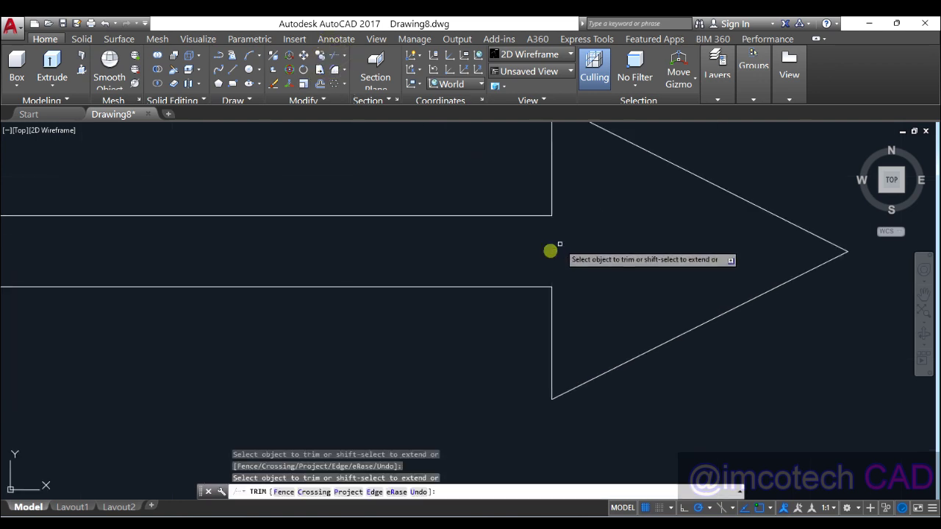
{"action": "scroll", "coordinate": [570, 224], "scroll_direction": "down", "scroll_amount": 4}
{"action": "right_click", "coordinate": [575, 230]}
{"action": "left_click", "coordinate": [600, 233]}
Step: Delete the two outer horizontal guide lines
{"action": "scroll", "coordinate": [584, 231], "scroll_direction": "down", "scroll_amount": 6}
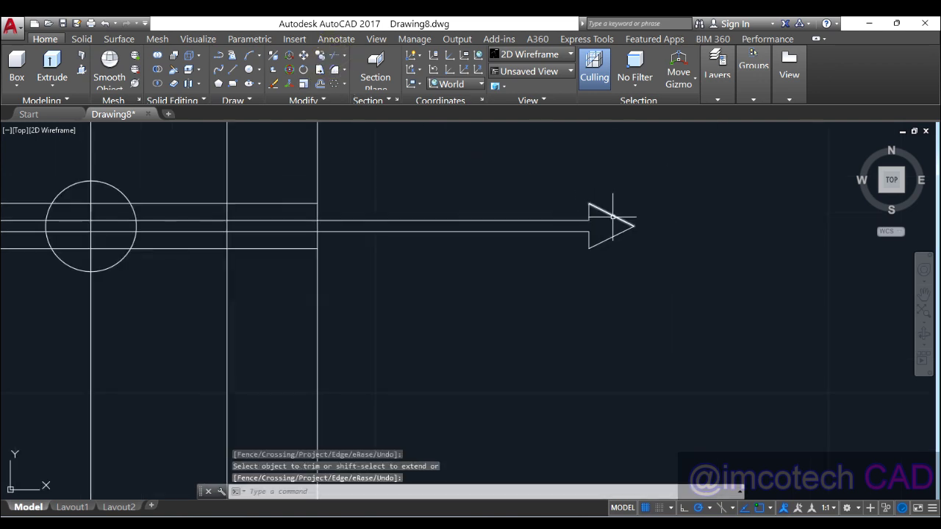
{"action": "scroll", "coordinate": [573, 230], "scroll_direction": "up", "scroll_amount": 4}
{"action": "middle_click_drag", "start_coordinate": [496, 233], "coordinate": [656, 261]}
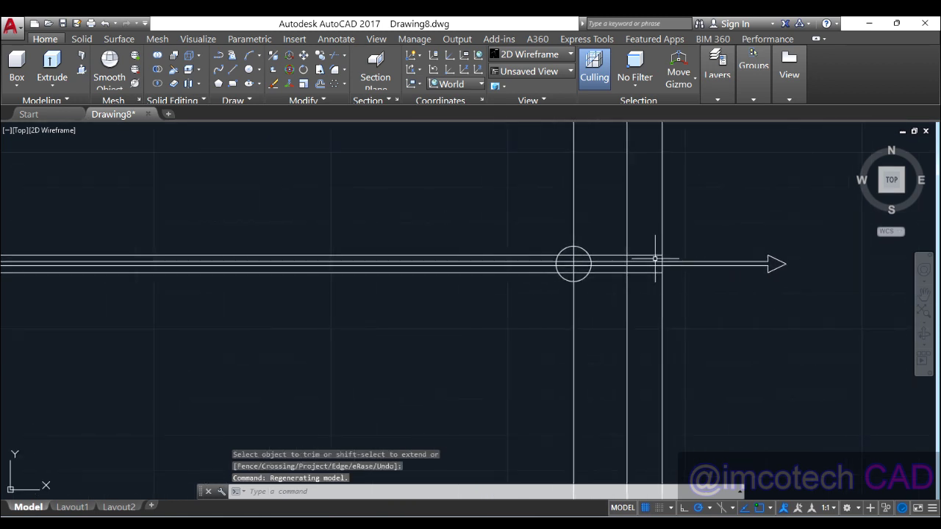
{"action": "scroll", "coordinate": [803, 269], "scroll_direction": "up", "scroll_amount": 2}
{"action": "scroll", "coordinate": [801, 268], "scroll_direction": "up", "scroll_amount": 2}
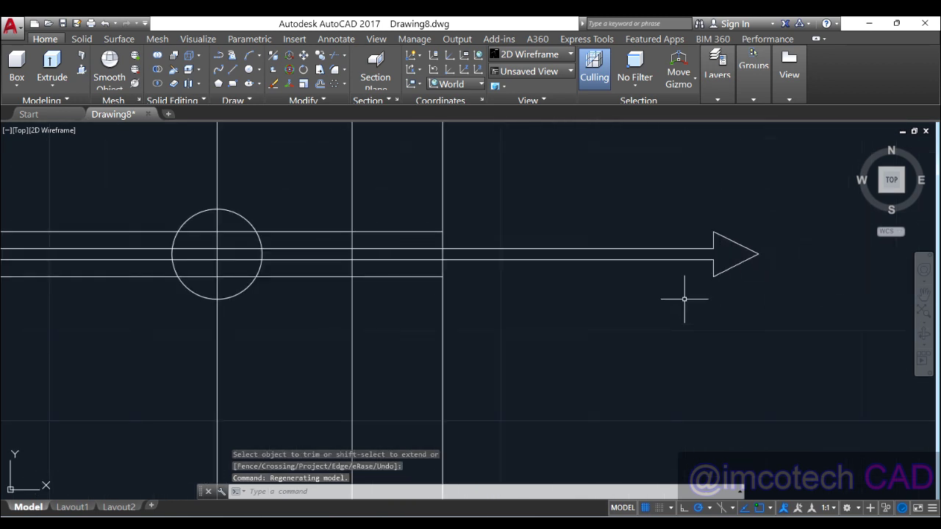
{"action": "left_click", "coordinate": [366, 229]}
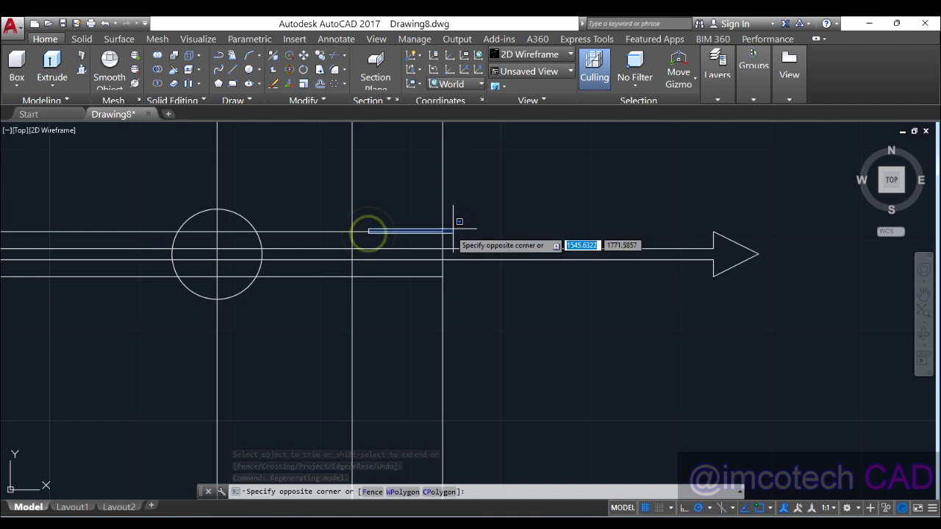
{"action": "left_click", "coordinate": [416, 233]}
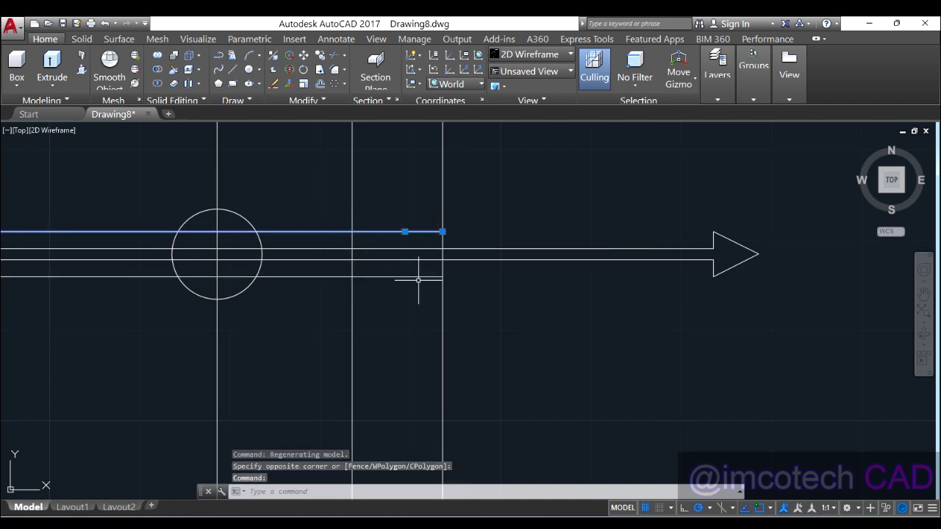
{"action": "left_click", "coordinate": [420, 277]}
{"action": "key", "text": "Delete"}
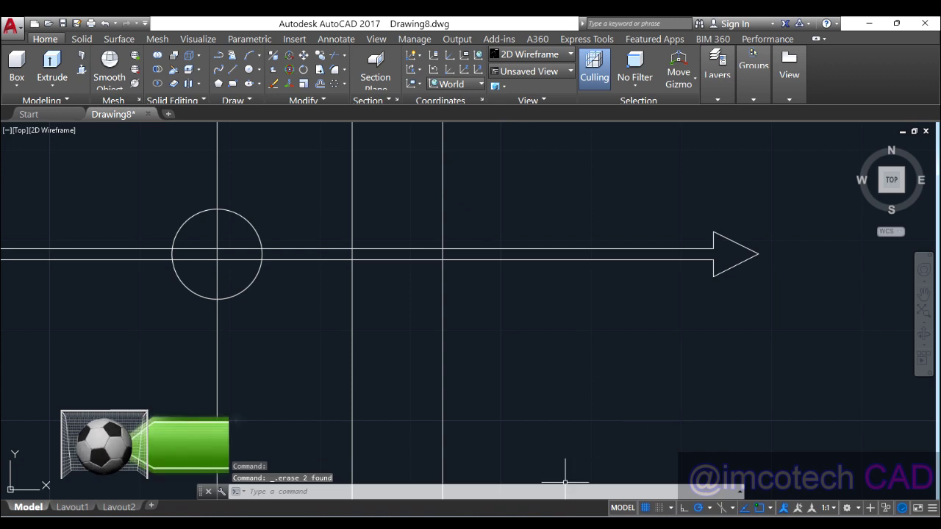
Step: Draw the upper branch 16 units at 45° from the shaft and guide intersection
{"action": "left_click", "coordinate": [232, 69]}
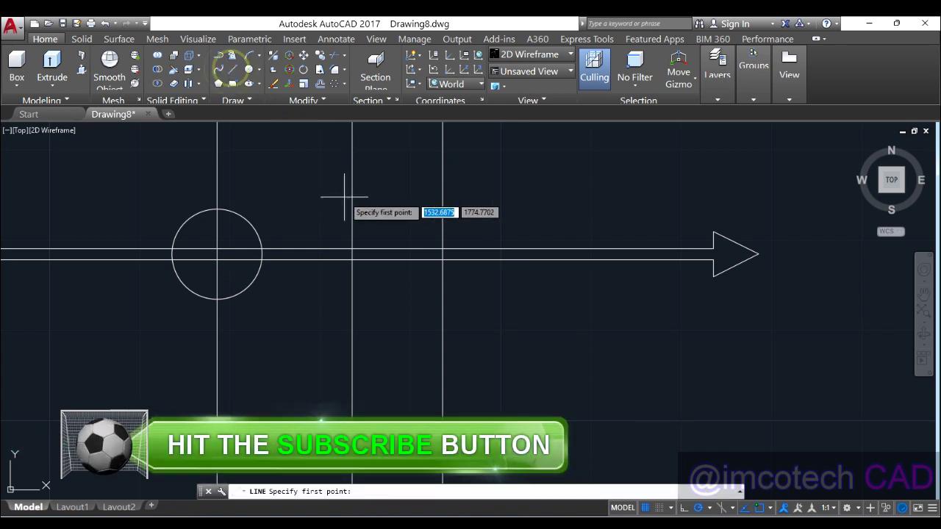
{"action": "middle_click_drag", "start_coordinate": [342, 195], "coordinate": [321, 284]}
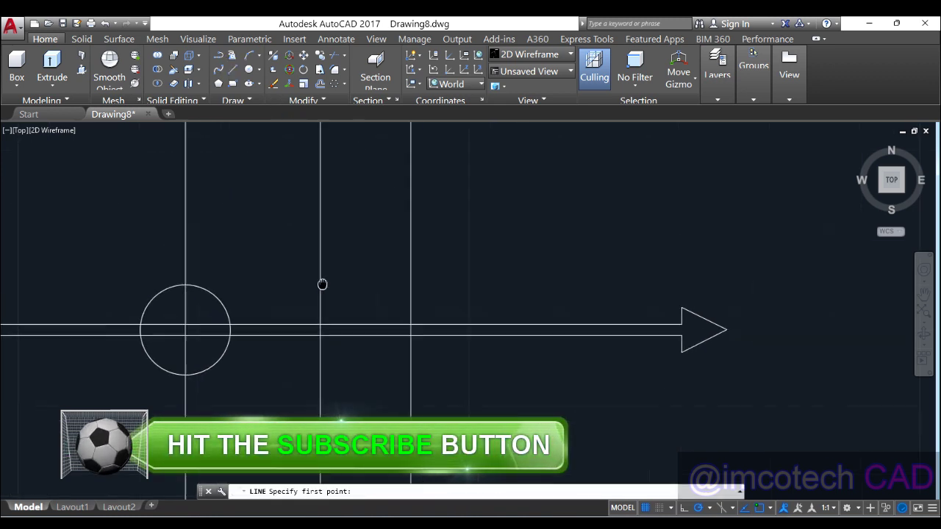
{"action": "left_click", "coordinate": [320, 326]}
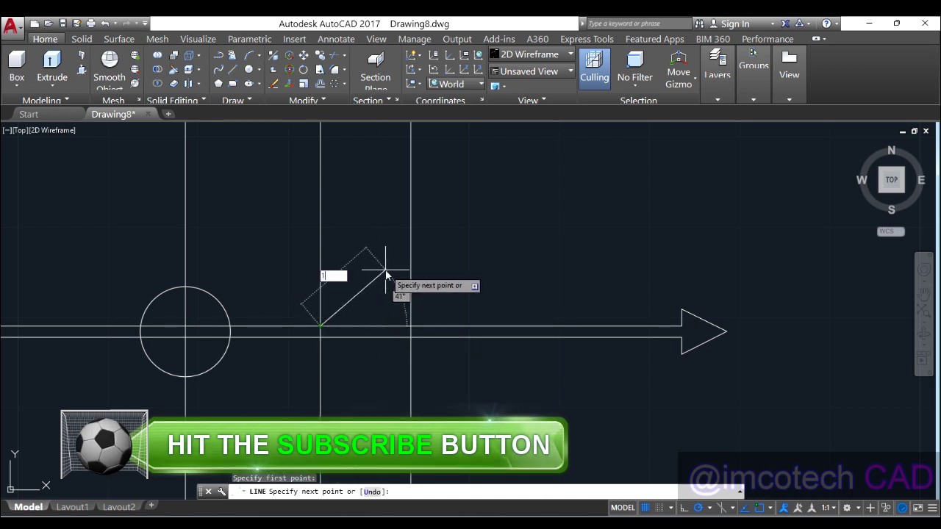
{"action": "type", "text": "16"}
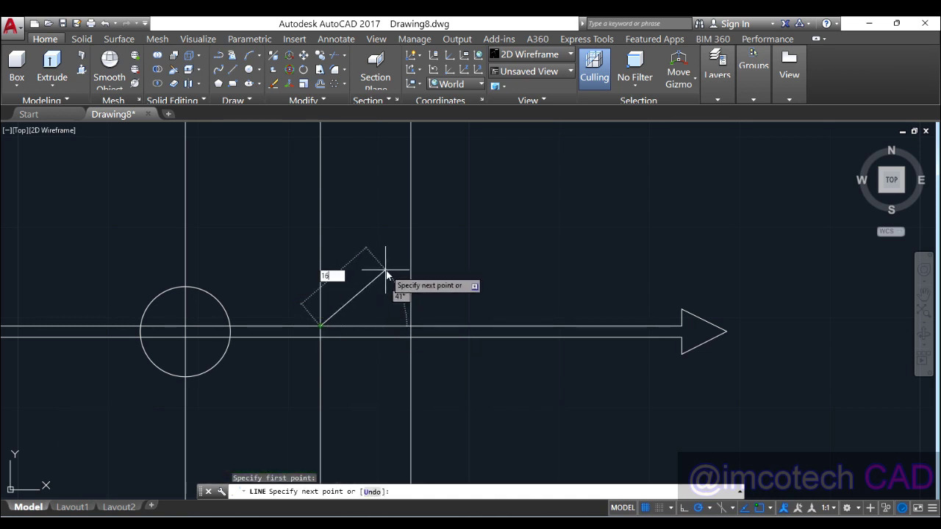
{"action": "type", "text": "<4"}
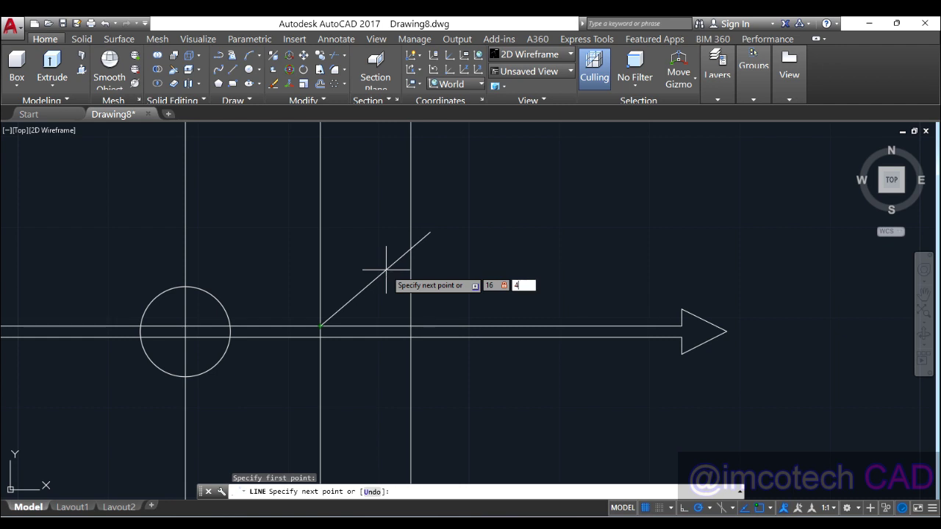
{"action": "type", "text": "5"}
{"action": "key", "text": "Return"}
{"action": "key", "text": "Return"}
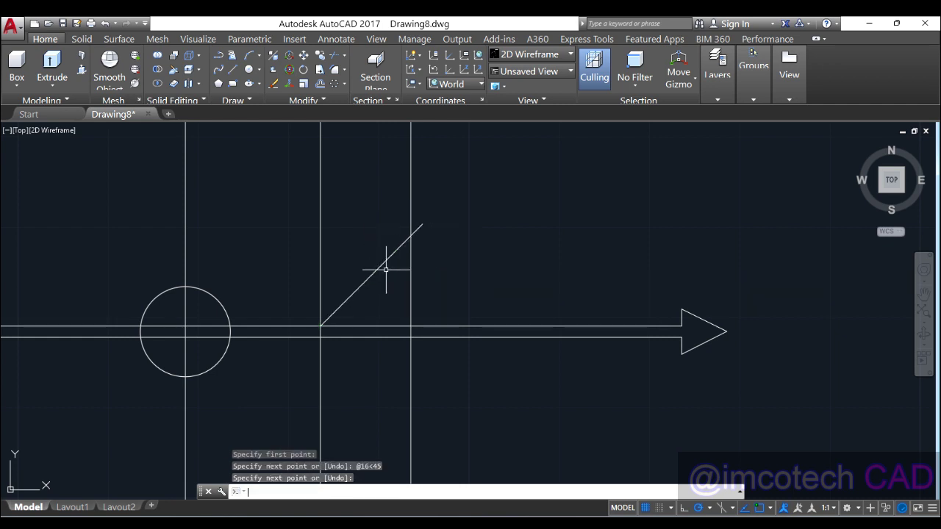
{"action": "key", "text": "Return"}
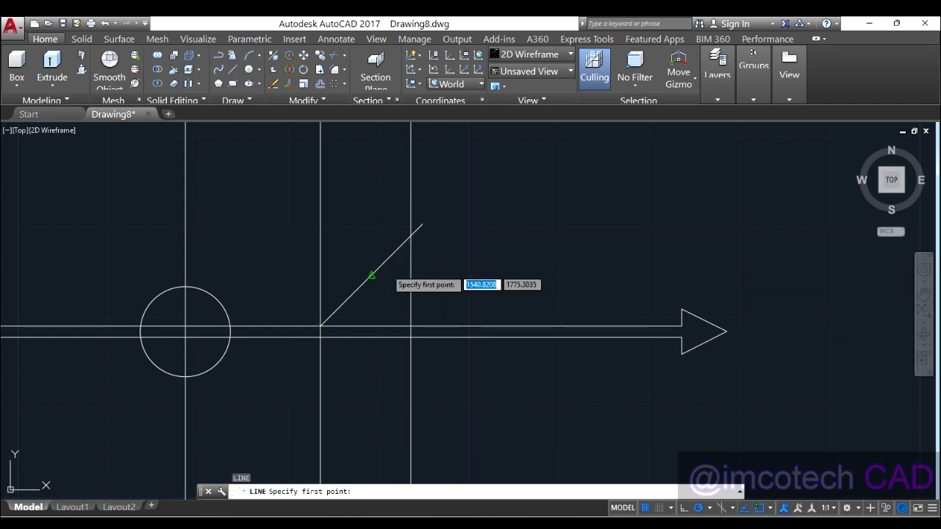
Step: Draw the lower branch 16 units at 315° from the second shaft intersection
{"action": "left_click", "coordinate": [412, 337]}
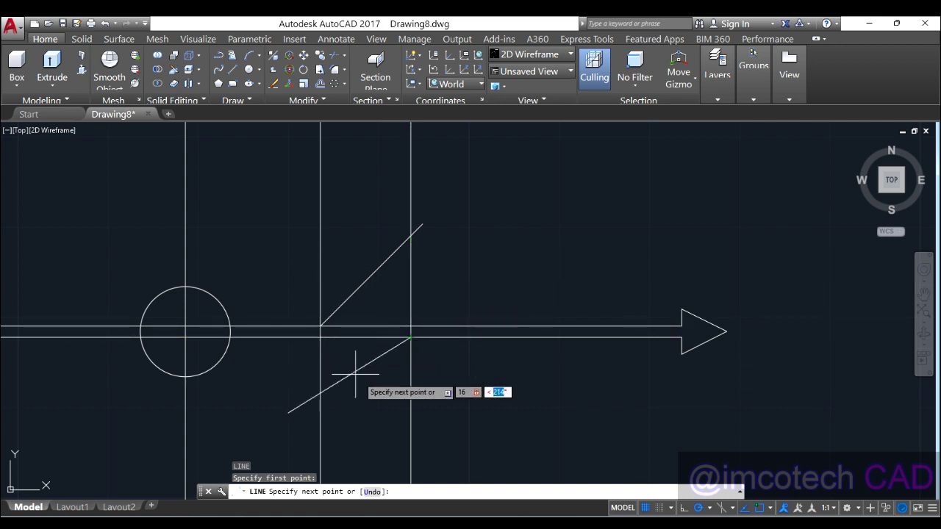
{"action": "type", "text": "16"}
{"action": "key", "text": "Tab"}
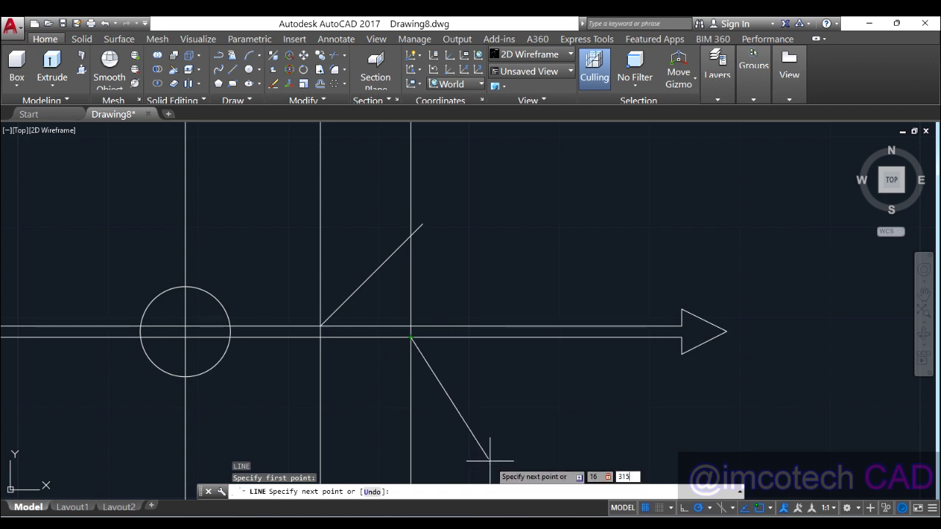
{"action": "key", "text": "Return"}
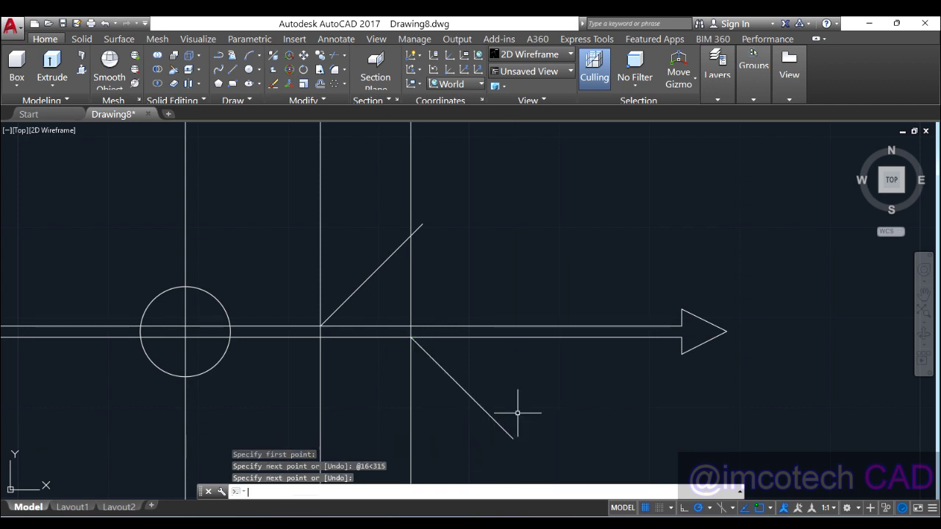
{"action": "key", "text": "Return"}
Step: Offset the upper and lower diagonal branches 1.2 units each to their right sides
{"action": "left_click", "coordinate": [319, 85]}
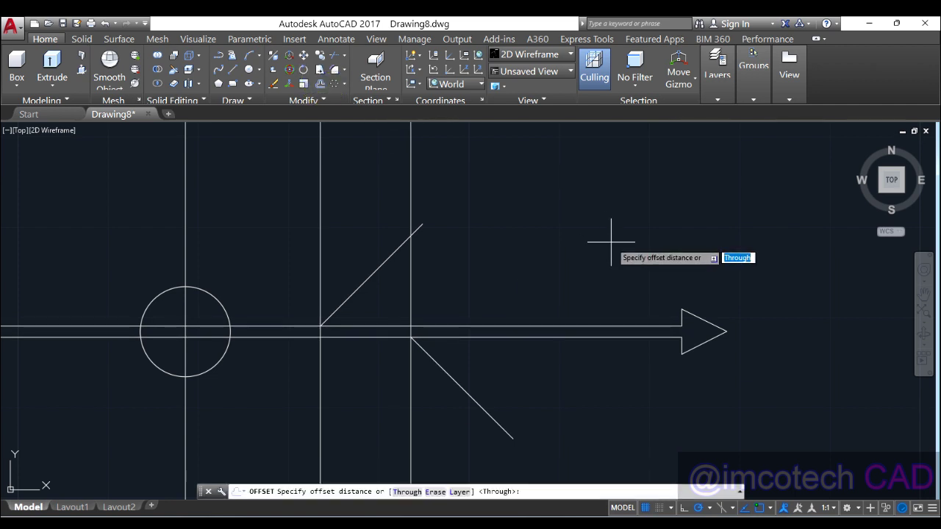
{"action": "key", "text": "Return"}
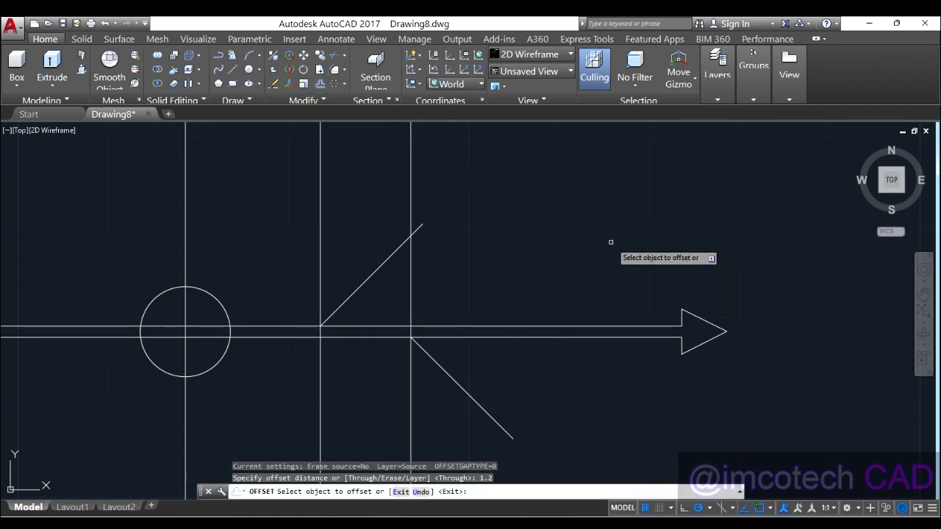
{"action": "left_click", "coordinate": [357, 291]}
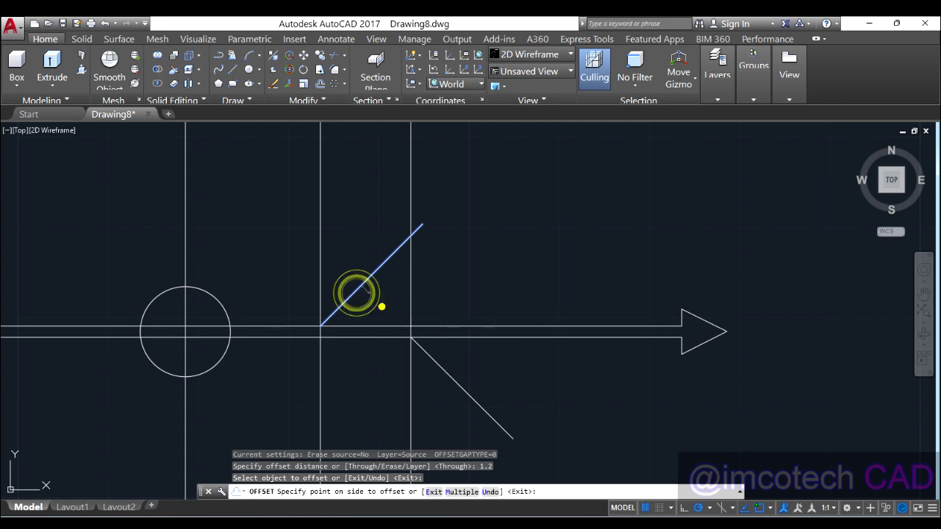
{"action": "left_click", "coordinate": [382, 307]}
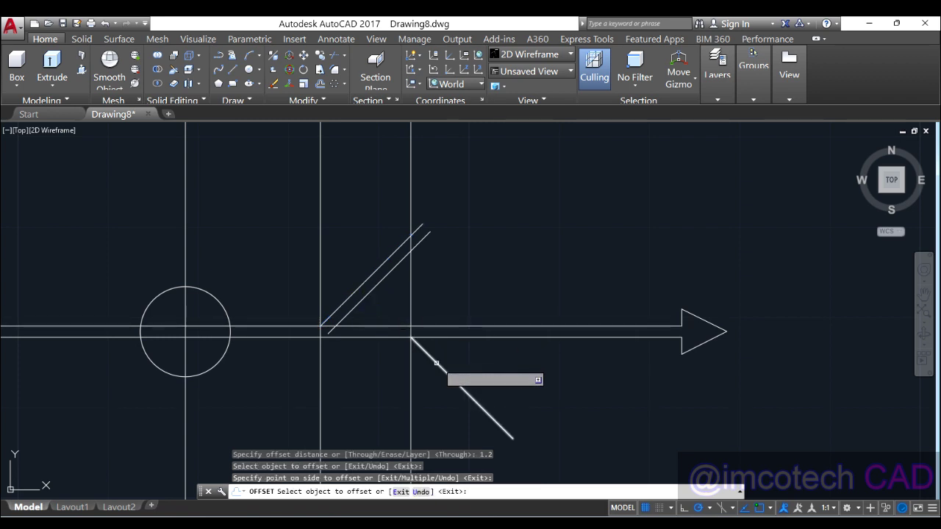
{"action": "left_click", "coordinate": [438, 366]}
{"action": "left_click", "coordinate": [480, 340]}
{"action": "right_click", "coordinate": [518, 233]}
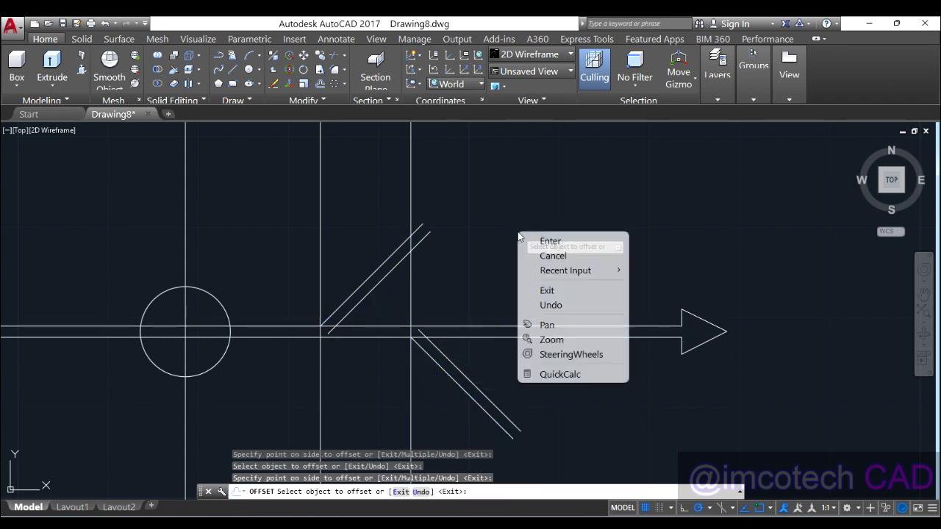
{"action": "left_click", "coordinate": [550, 242]}
{"action": "scroll", "coordinate": [399, 374], "scroll_direction": "up", "scroll_amount": 2}
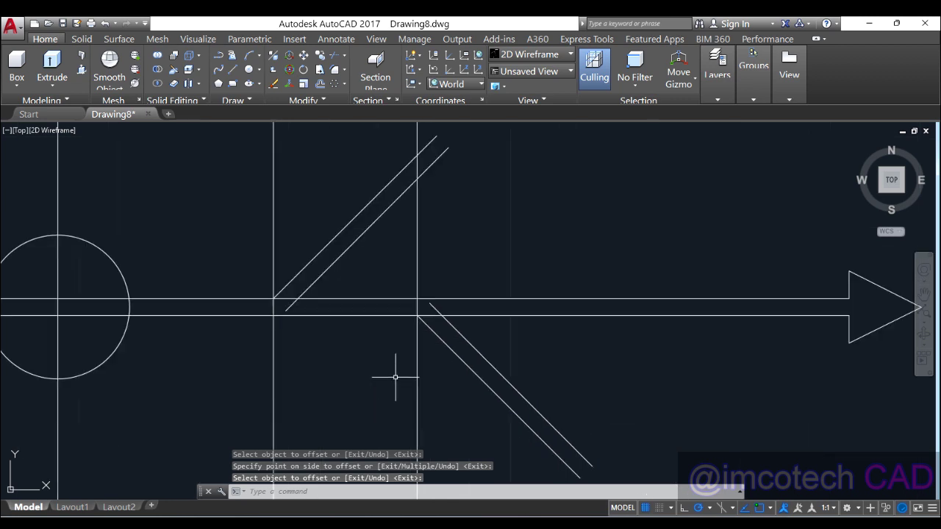
Step: Trim the overlapping pieces at the upper branch junction and between the shaft lines
{"action": "left_click", "coordinate": [332, 60]}
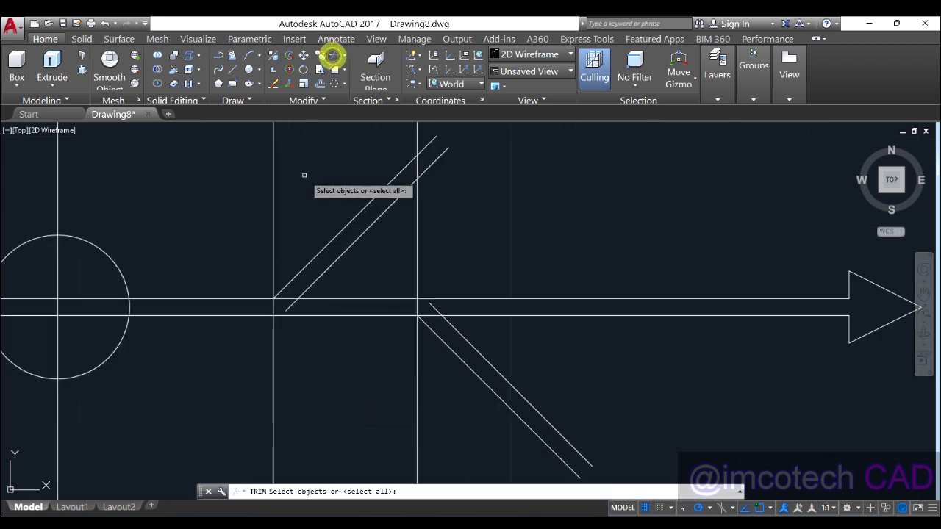
{"action": "key", "text": "Return"}
{"action": "left_click", "coordinate": [294, 305]}
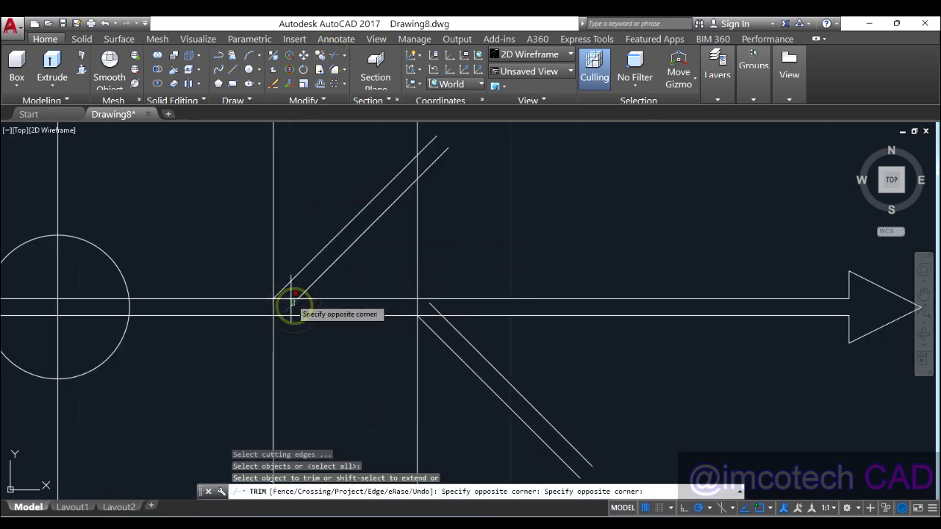
{"action": "left_click", "coordinate": [290, 297]}
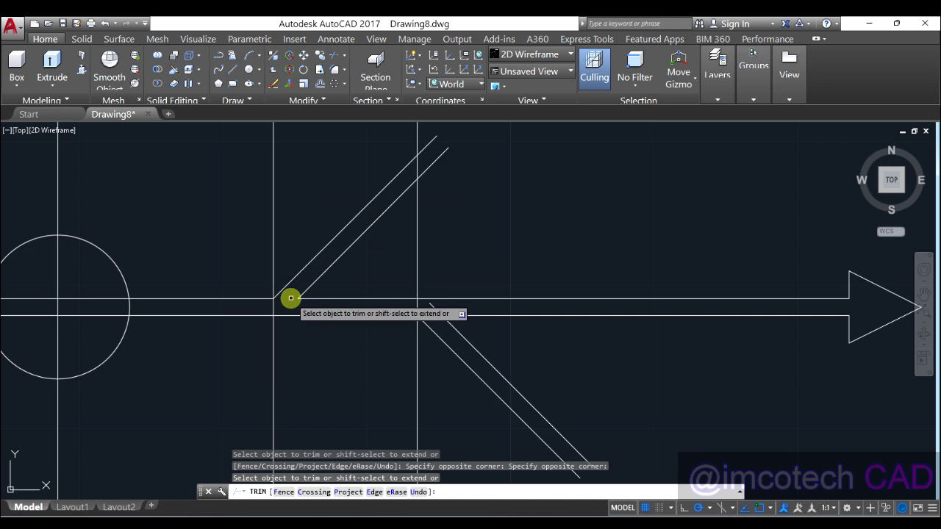
{"action": "left_click", "coordinate": [434, 309]}
{"action": "right_click", "coordinate": [465, 210]}
{"action": "left_click", "coordinate": [474, 213]}
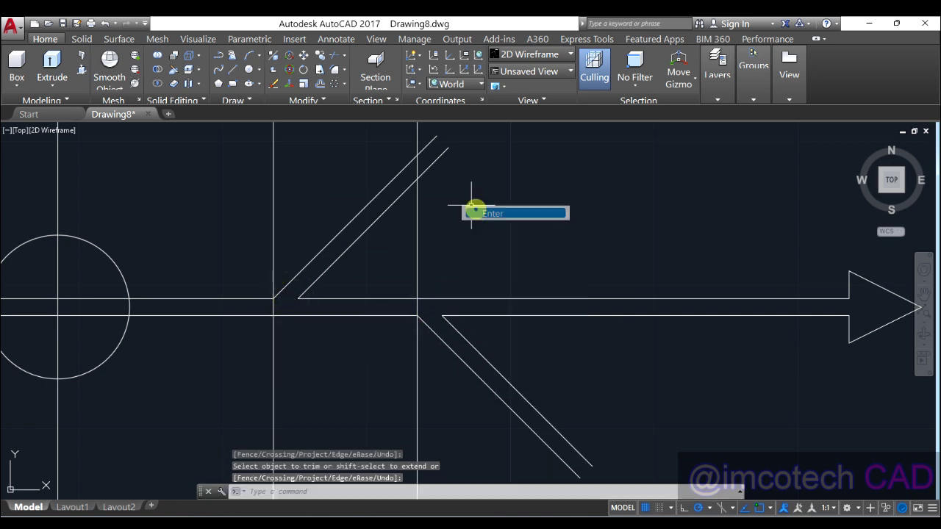
Step: Erase all three vertical construction lines
{"action": "left_click", "coordinate": [417, 269]}
{"action": "left_click", "coordinate": [380, 265]}
{"action": "left_click", "coordinate": [326, 199]}
{"action": "left_click", "coordinate": [212, 201]}
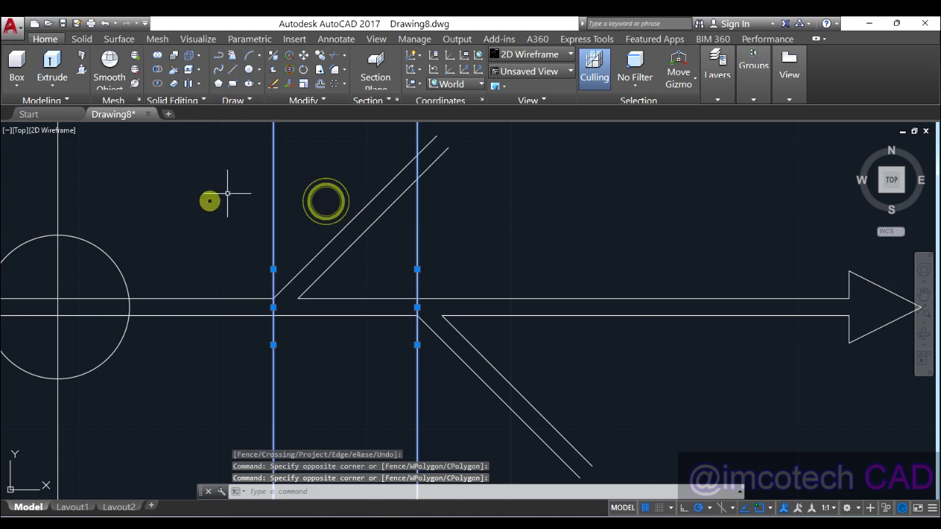
{"action": "key", "text": "Delete"}
{"action": "scroll", "coordinate": [239, 190], "scroll_direction": "down", "scroll_amount": 4}
{"action": "left_click", "coordinate": [208, 183]}
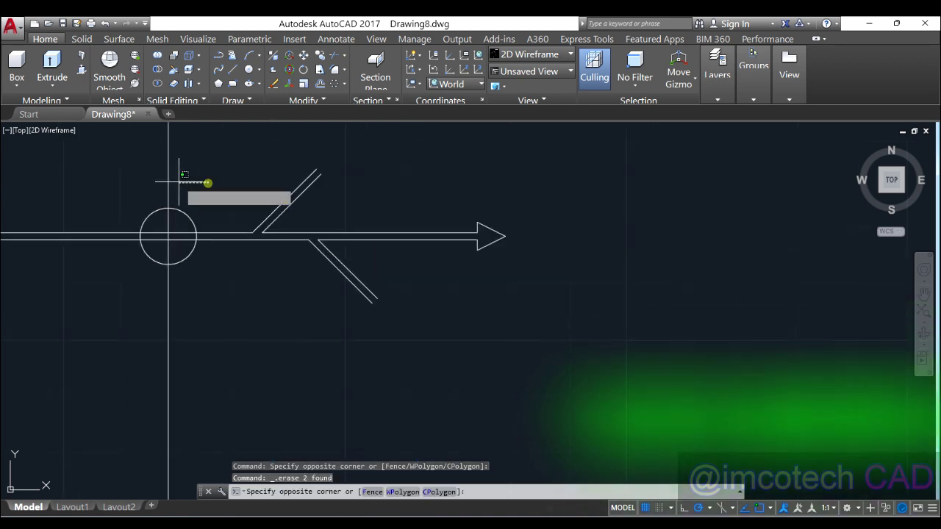
{"action": "left_click", "coordinate": [139, 176]}
{"action": "key", "text": "Delete"}
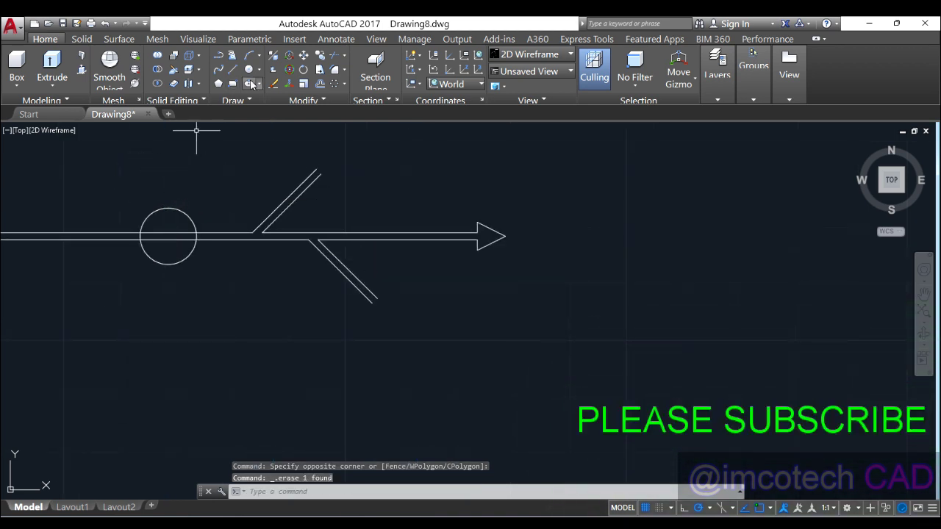
Step: Trim the circle's arc between the shaft lines and the shaft lines inside the circle
{"action": "left_click", "coordinate": [336, 59]}
{"action": "scroll", "coordinate": [158, 221], "scroll_direction": "up", "scroll_amount": 8}
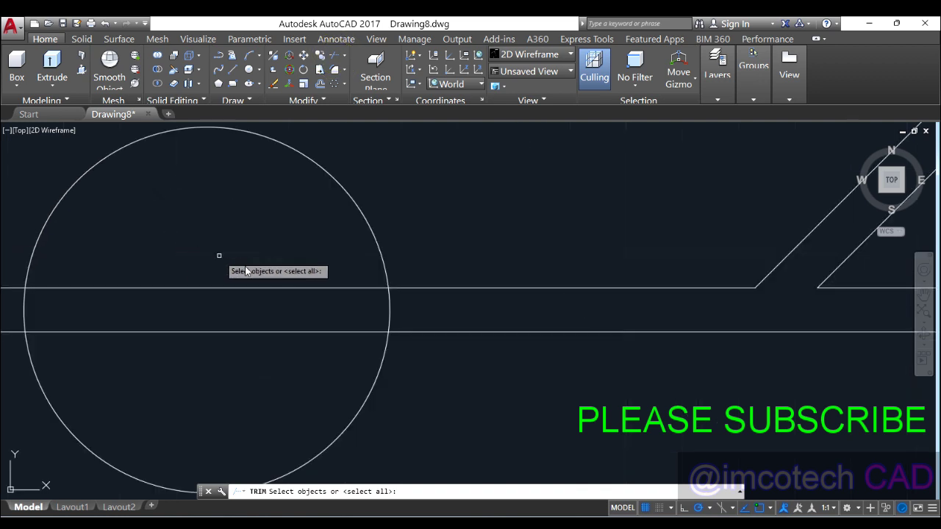
{"action": "key", "text": "Return"}
{"action": "left_click", "coordinate": [399, 311]}
{"action": "left_click", "coordinate": [363, 311]}
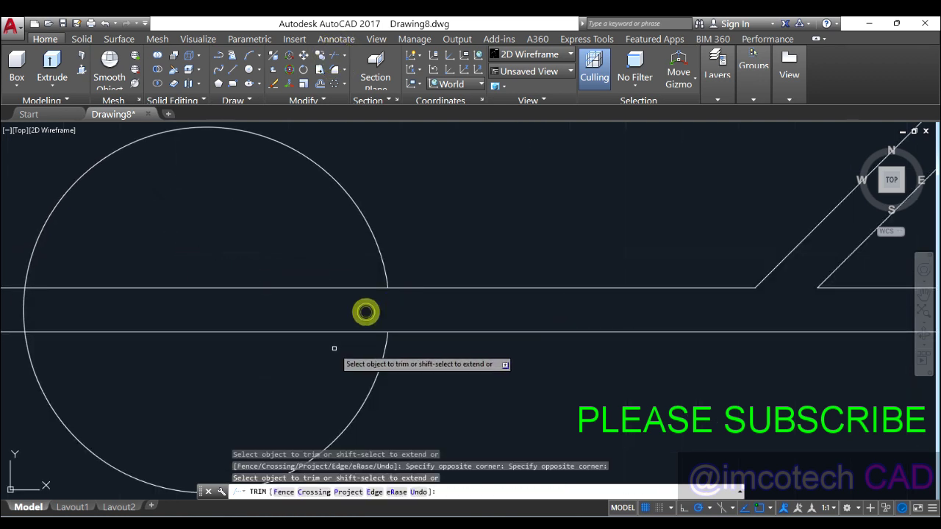
{"action": "left_click", "coordinate": [335, 349]}
{"action": "left_click", "coordinate": [331, 230]}
{"action": "scroll", "coordinate": [367, 301], "scroll_direction": "down", "scroll_amount": 4}
{"action": "right_click", "coordinate": [407, 197]}
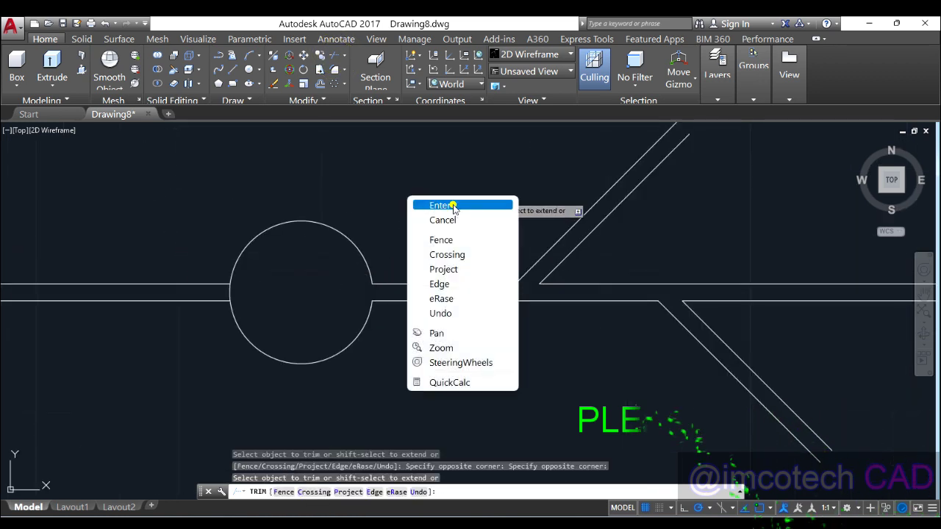
{"action": "left_click", "coordinate": [421, 204]}
Step: Erase the two stray lines left of the circle, then bring up the reference image
{"action": "left_click", "coordinate": [139, 272]}
{"action": "left_click", "coordinate": [135, 334]}
{"action": "key", "text": "Delete"}
{"action": "scroll", "coordinate": [135, 333], "scroll_direction": "down", "scroll_amount": 5}
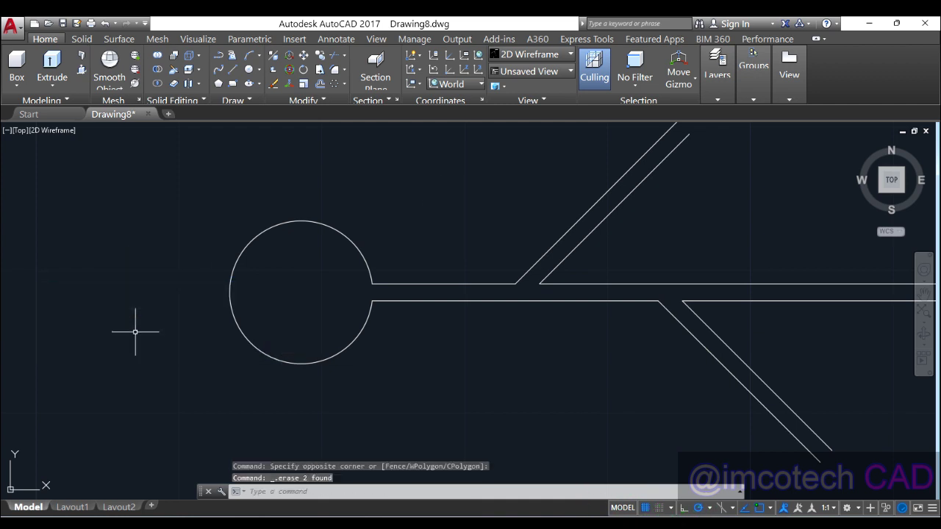
{"action": "scroll", "coordinate": [200, 329], "scroll_direction": "up", "scroll_amount": 2}
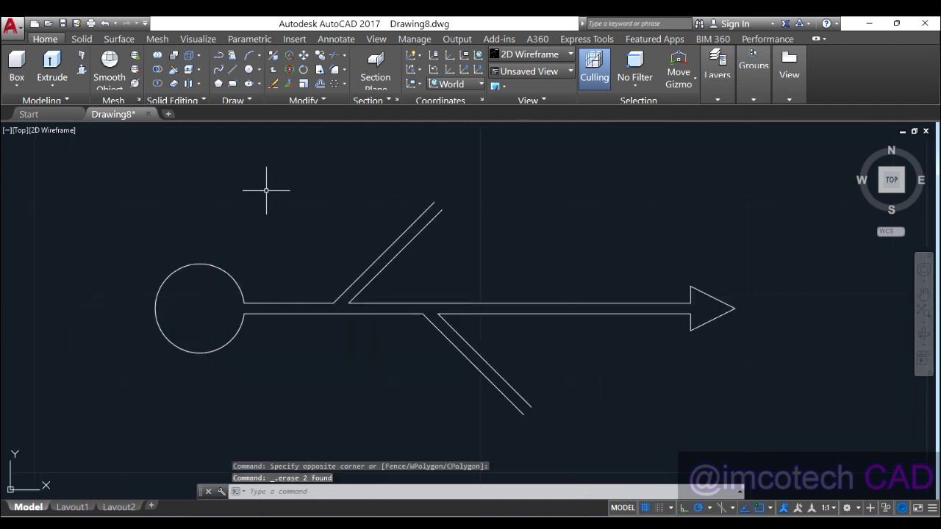
{"action": "key", "text": "alt+Tab"}
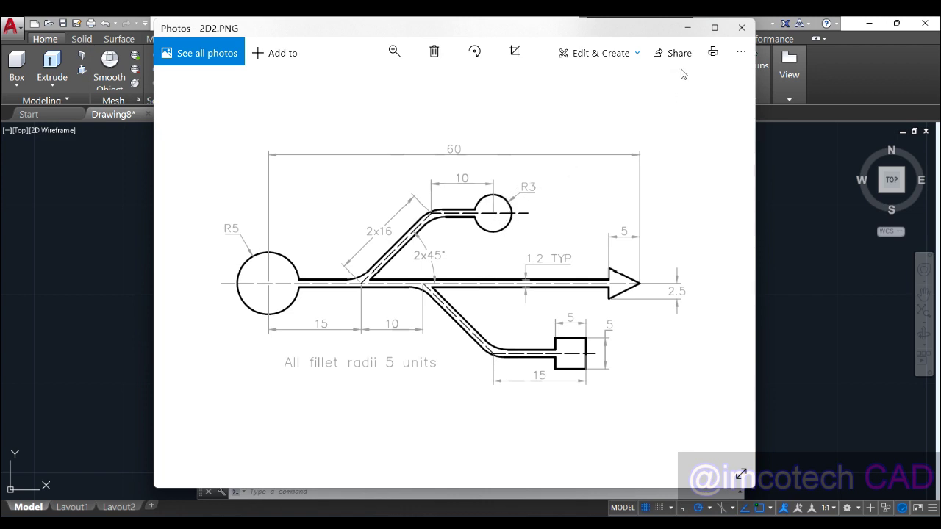
{"action": "left_click", "coordinate": [687, 31]}
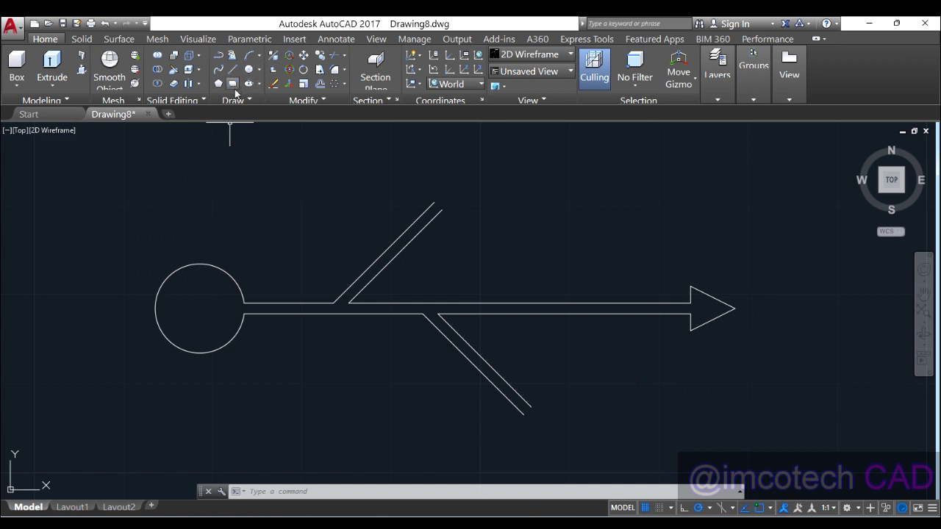
Step: Draw horizontal and vertical construction lines through the upper branch's end point
{"action": "left_click", "coordinate": [229, 96]}
{"action": "left_click", "coordinate": [230, 112]}
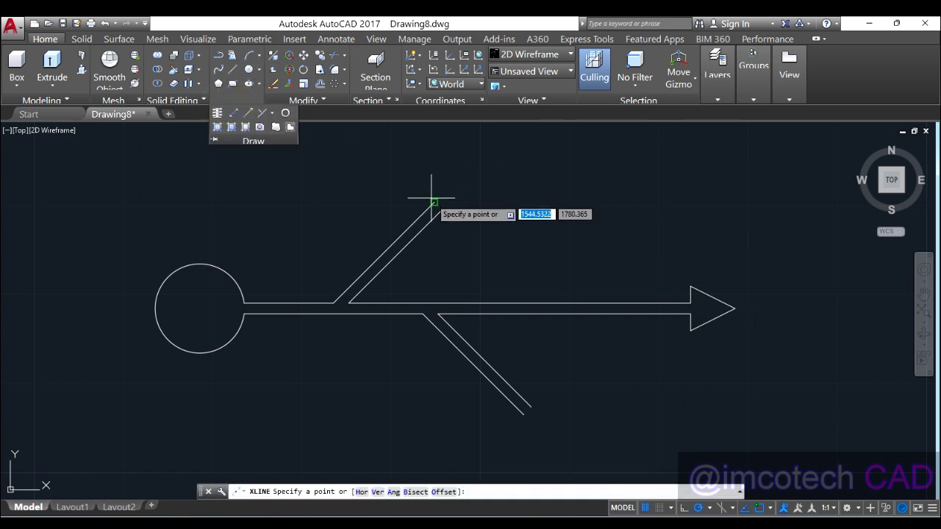
{"action": "left_click", "coordinate": [433, 203]}
{"action": "left_click", "coordinate": [471, 202]}
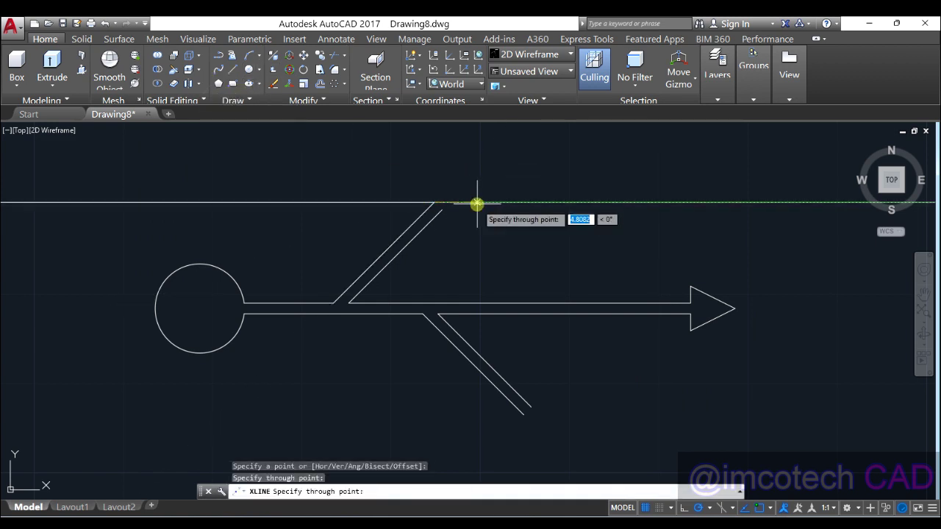
{"action": "left_click", "coordinate": [431, 167]}
{"action": "key", "text": "Return"}
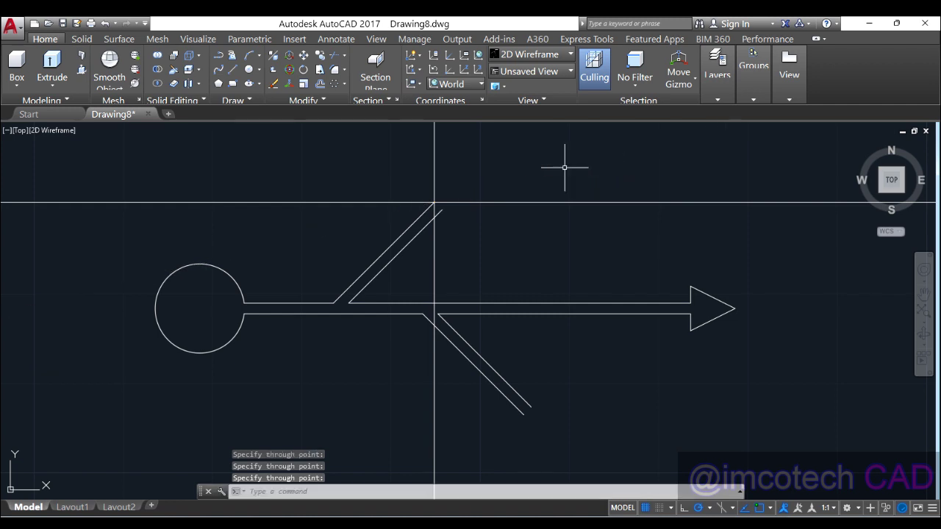
Step: Offset the vertical construction line 10 units to the right
{"action": "left_click", "coordinate": [320, 84]}
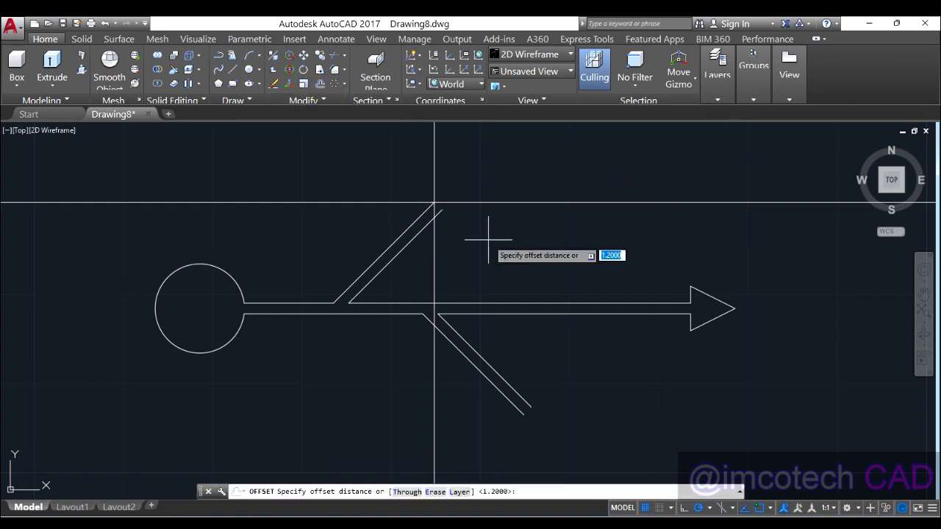
{"action": "type", "text": "10"}
{"action": "key", "text": "Return"}
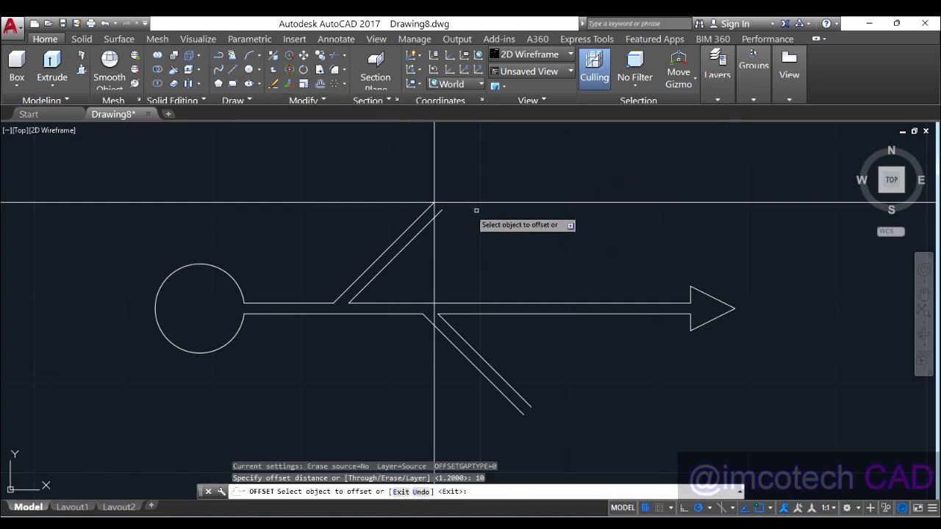
{"action": "left_click", "coordinate": [432, 173]}
{"action": "left_click", "coordinate": [538, 174]}
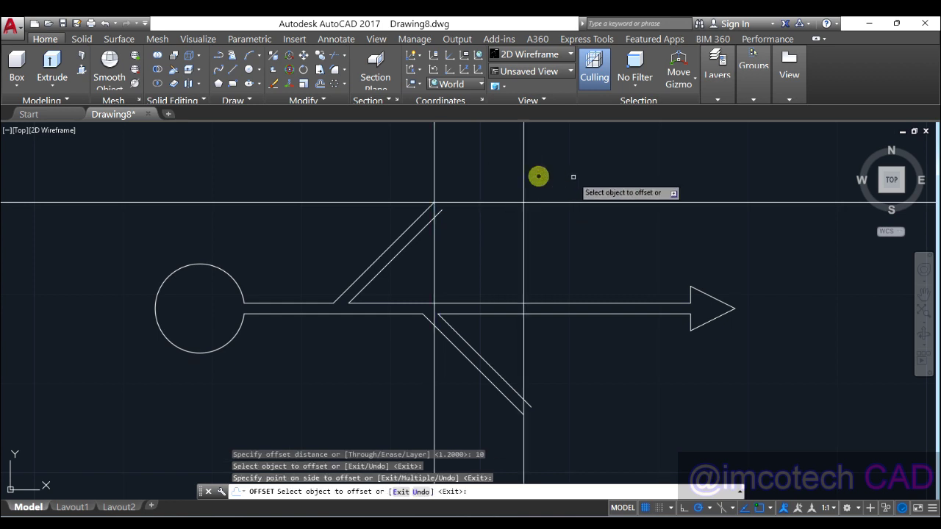
Step: Offset the horizontal construction line downward twice at 0.6 spacing
{"action": "left_click", "coordinate": [510, 202]}
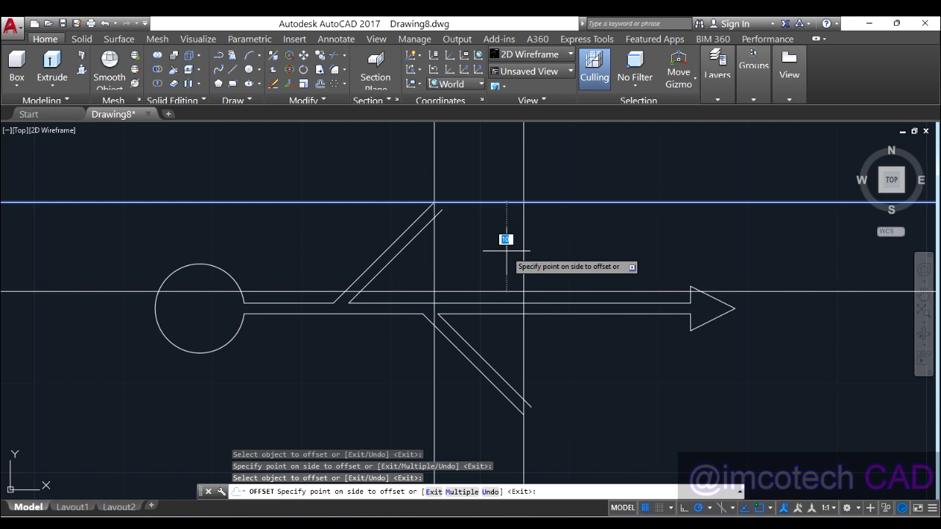
{"action": "type", "text": "0.6"}
{"action": "key", "text": "Return"}
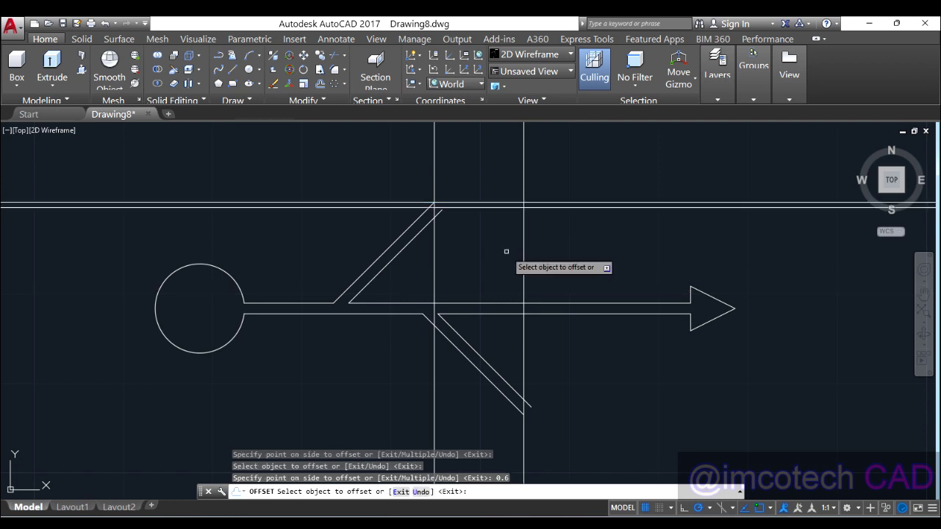
{"action": "left_click", "coordinate": [508, 207]}
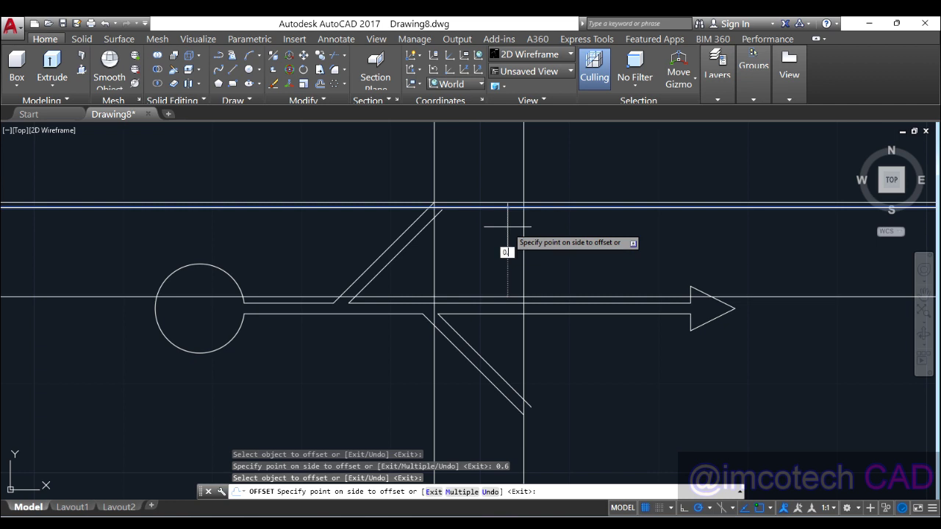
{"action": "left_click", "coordinate": [507, 227]}
{"action": "right_click", "coordinate": [511, 178]}
{"action": "left_click", "coordinate": [516, 181]}
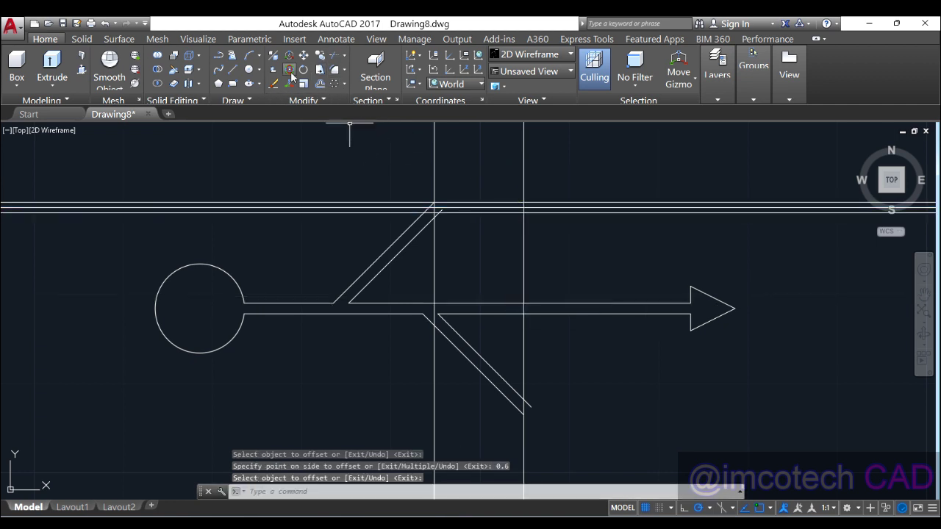
Step: Draw a radius-3 circle centred on the guide line intersection
{"action": "left_click", "coordinate": [248, 70]}
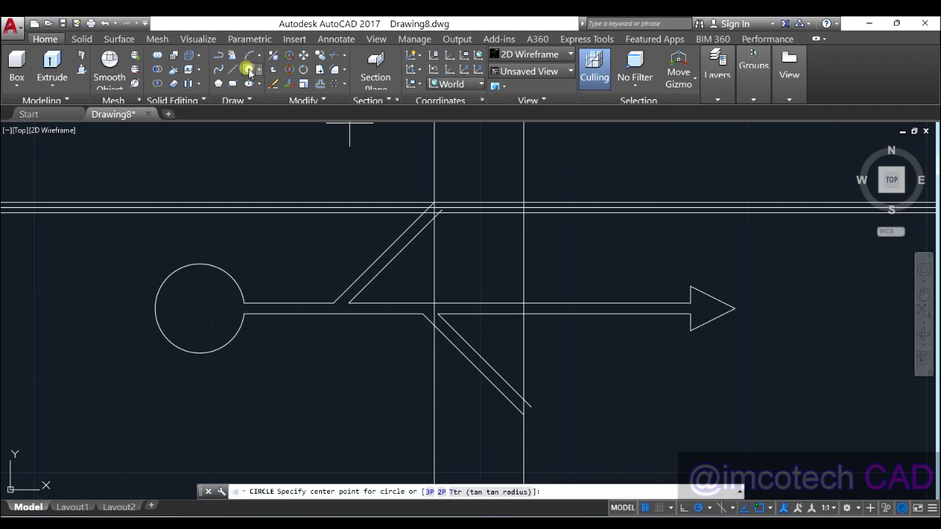
{"action": "left_click", "coordinate": [523, 205]}
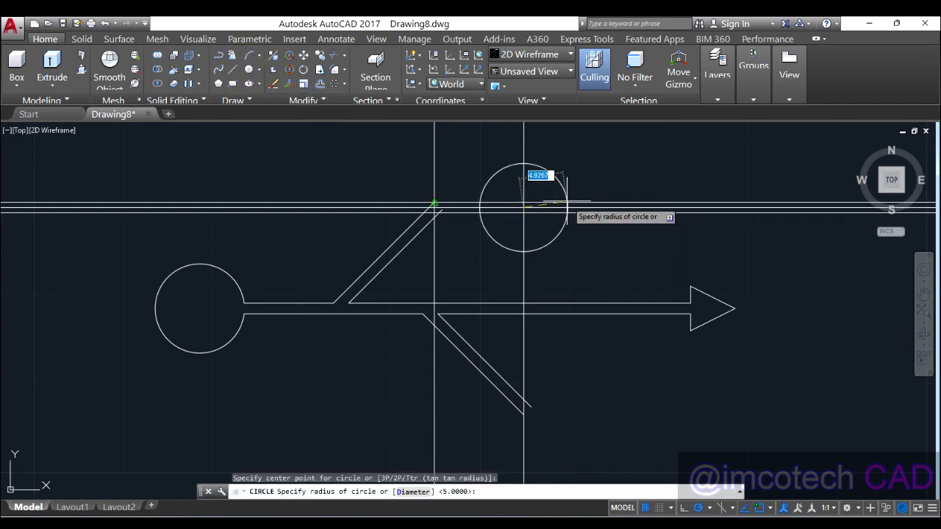
{"action": "type", "text": "3"}
{"action": "key", "text": "Return"}
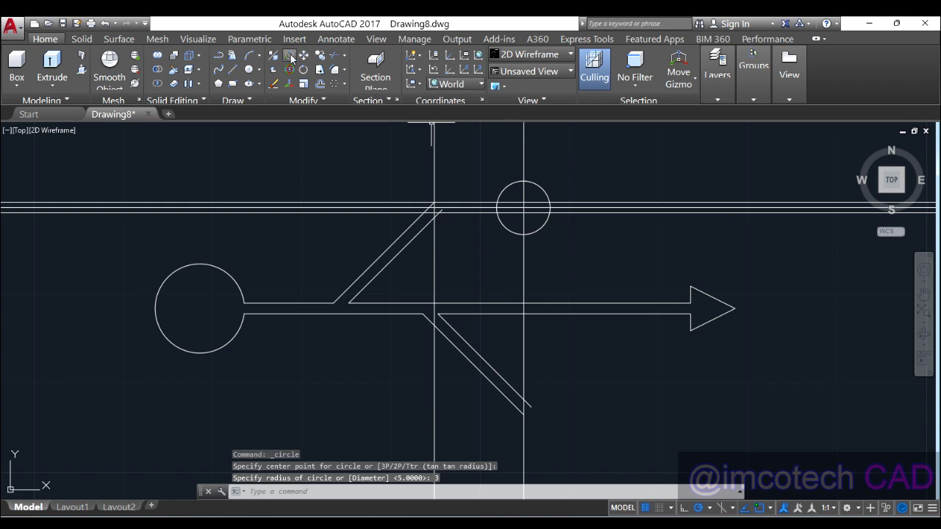
Step: Trim away the long lines left of the branch and the overlaps at the branch corner
{"action": "left_click", "coordinate": [329, 56]}
{"action": "key", "text": "Return"}
{"action": "left_click", "coordinate": [609, 240]}
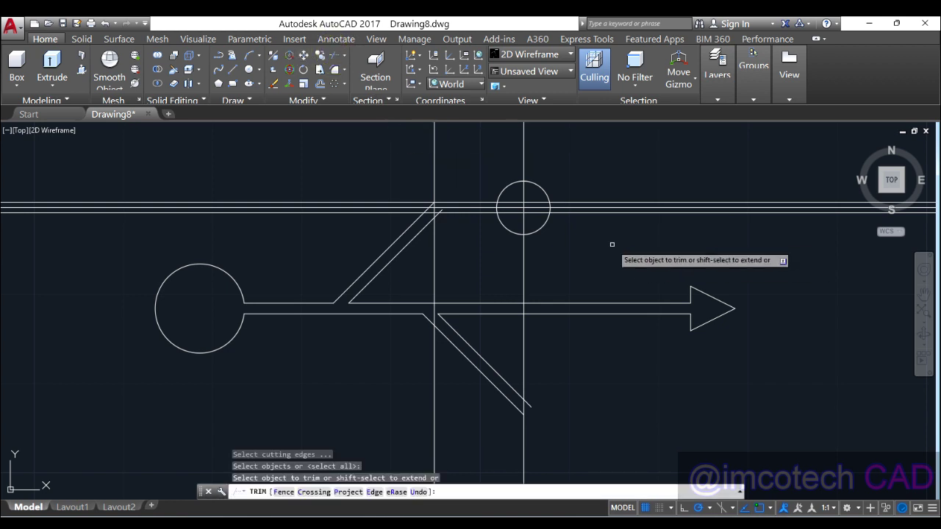
{"action": "left_click", "coordinate": [615, 175]}
{"action": "left_click", "coordinate": [380, 181]}
{"action": "left_click", "coordinate": [343, 239]}
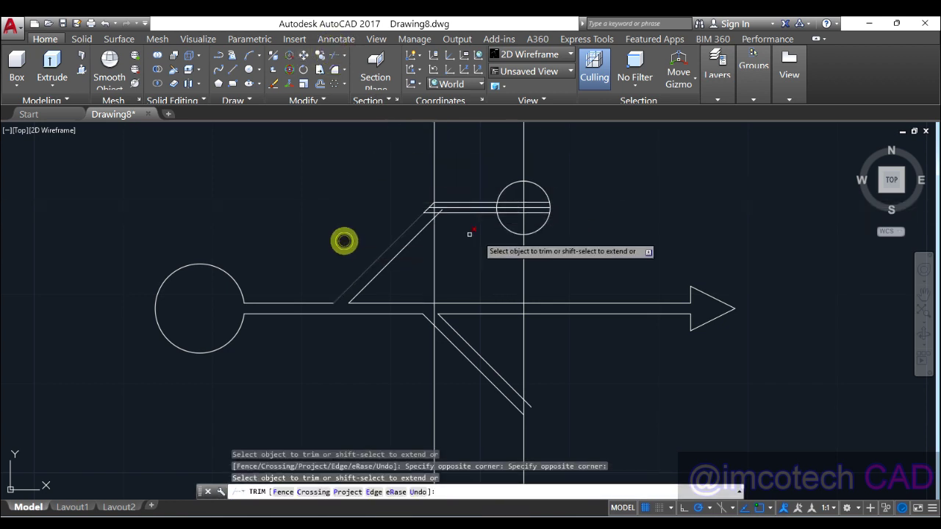
{"action": "scroll", "coordinate": [481, 234], "scroll_direction": "up", "scroll_amount": 2}
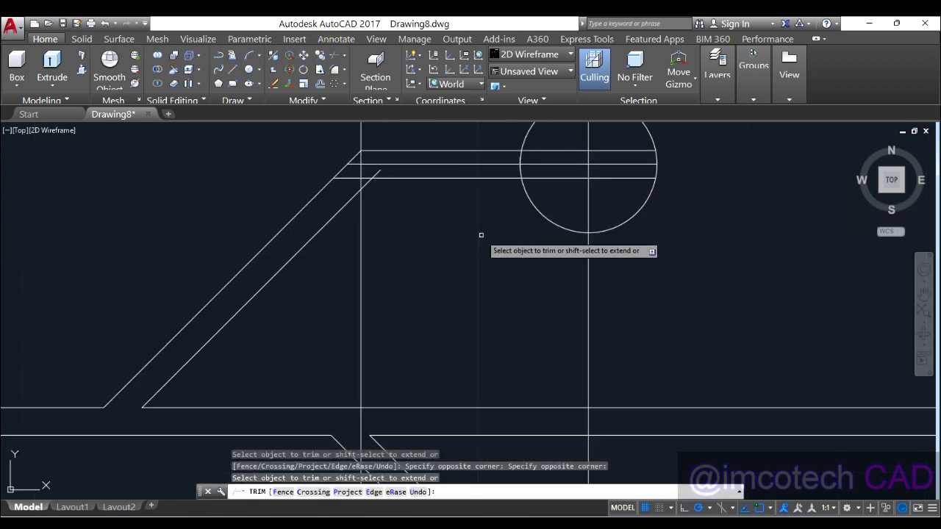
{"action": "left_click", "coordinate": [378, 167]}
{"action": "left_click", "coordinate": [371, 174]}
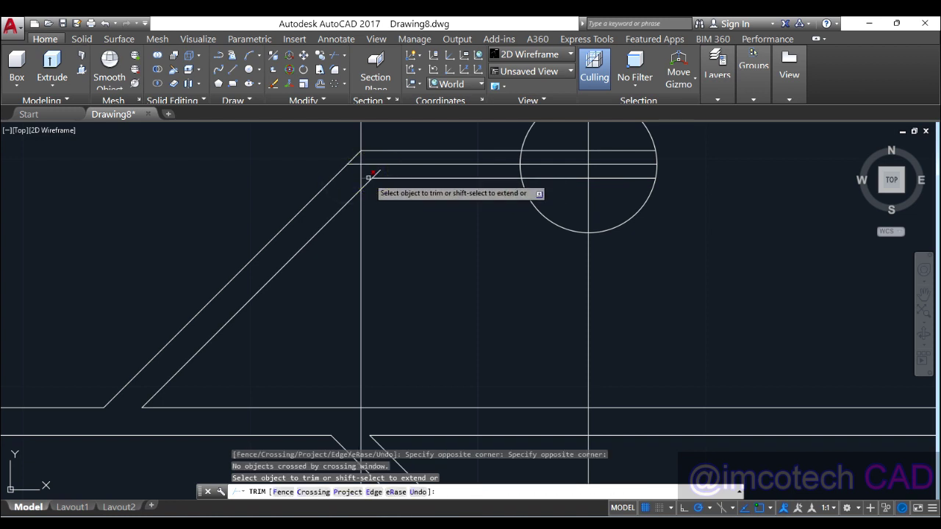
{"action": "left_click", "coordinate": [378, 167]}
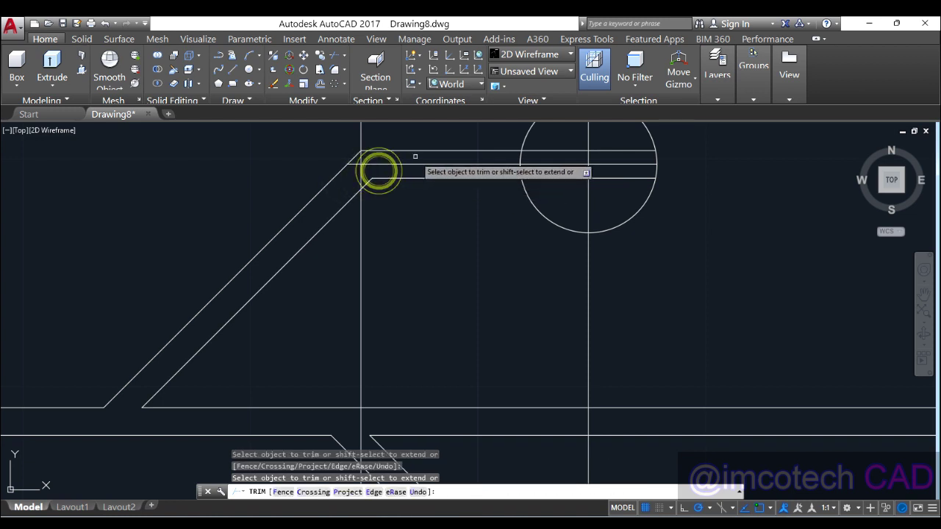
Step: Trim the line pieces running inside the small circle
{"action": "left_click", "coordinate": [548, 142]}
{"action": "left_click", "coordinate": [542, 184]}
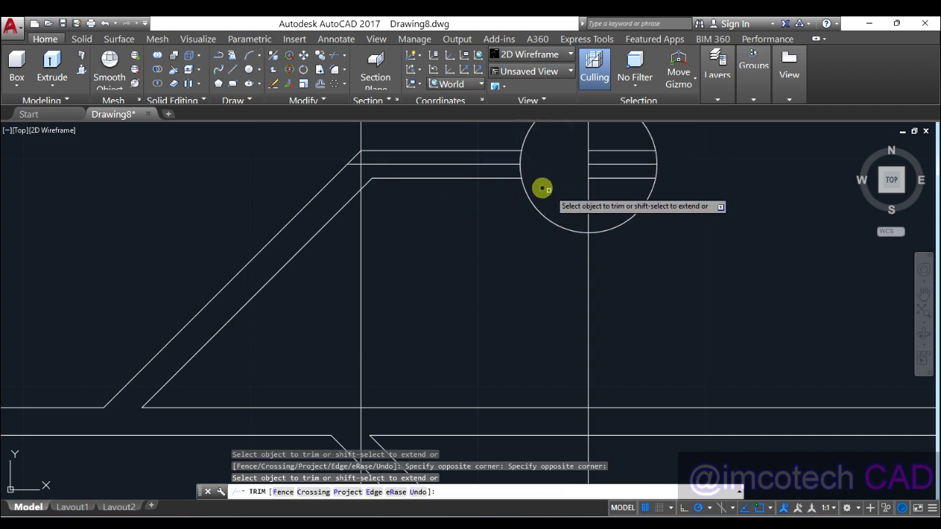
{"action": "left_click", "coordinate": [521, 168]}
{"action": "left_click", "coordinate": [513, 168]}
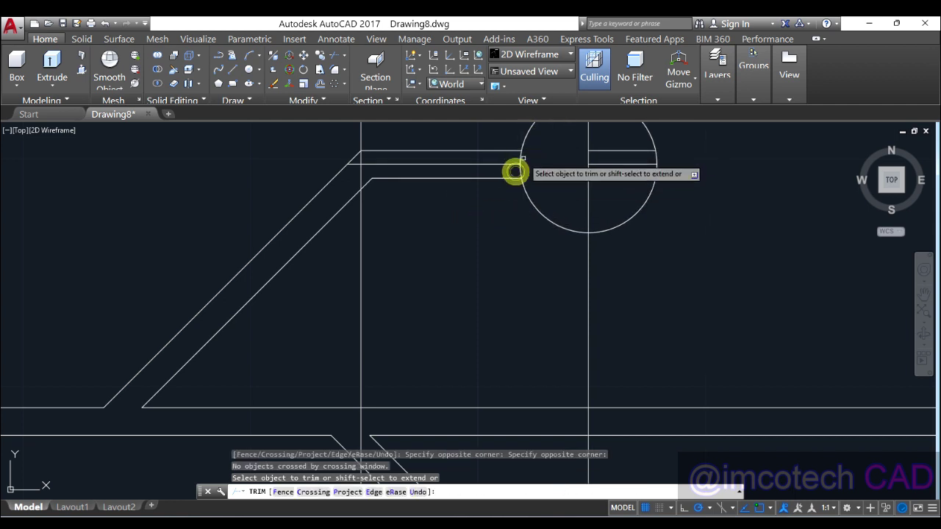
{"action": "left_click", "coordinate": [523, 156]}
{"action": "left_click", "coordinate": [517, 155]}
{"action": "left_click", "coordinate": [534, 168]}
{"action": "left_click", "coordinate": [516, 168]}
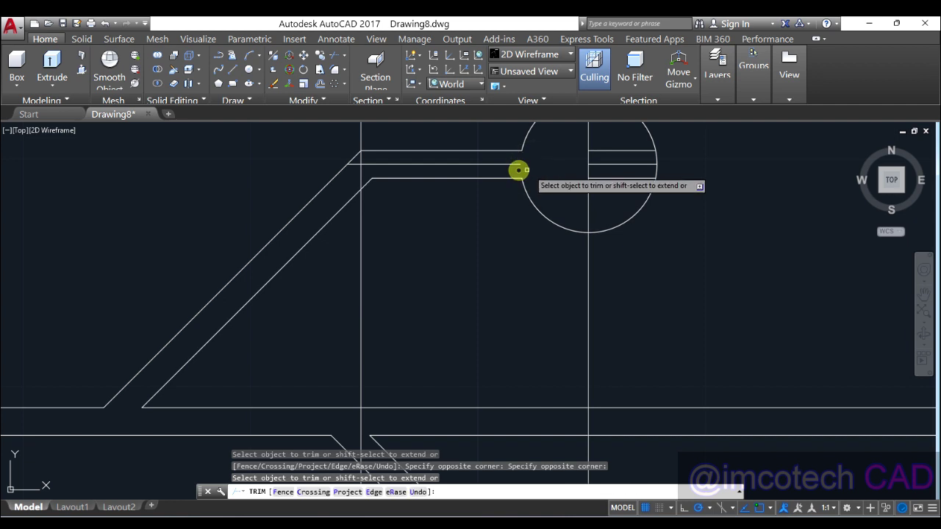
{"action": "right_click", "coordinate": [544, 177]}
{"action": "left_click", "coordinate": [544, 177]}
Step: Erase the leftover branch middle line, the short lines in the circle, and the vertical guides
{"action": "left_click", "coordinate": [509, 164]}
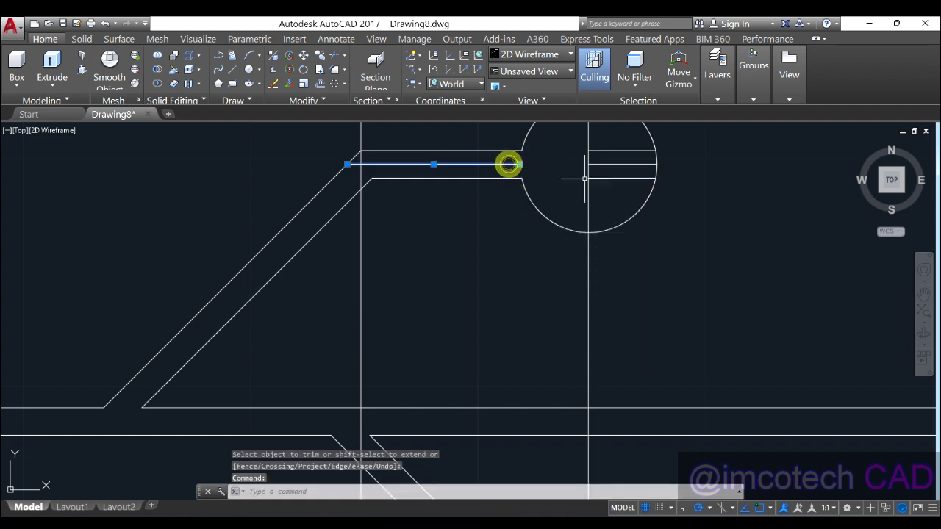
{"action": "left_click", "coordinate": [604, 188]}
{"action": "left_click", "coordinate": [609, 143]}
{"action": "left_click", "coordinate": [613, 136]}
{"action": "left_click", "coordinate": [605, 196]}
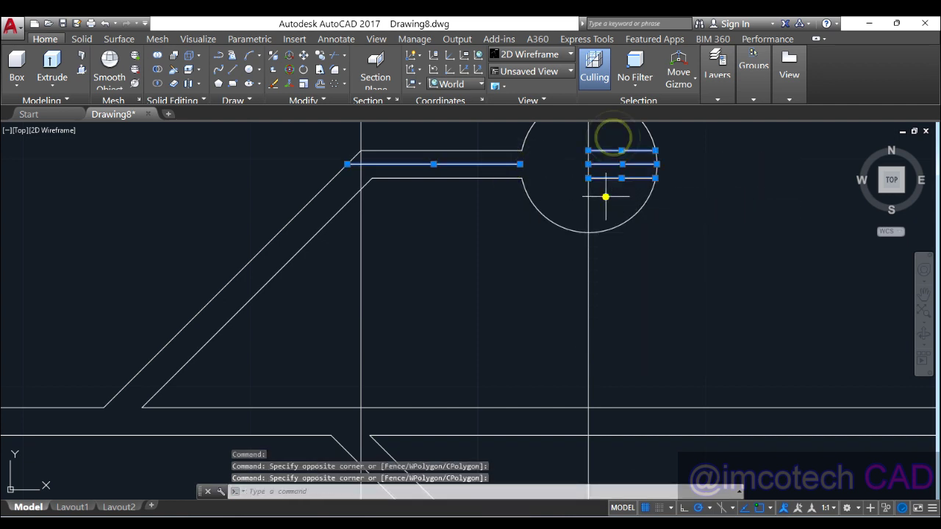
{"action": "left_click", "coordinate": [589, 196]}
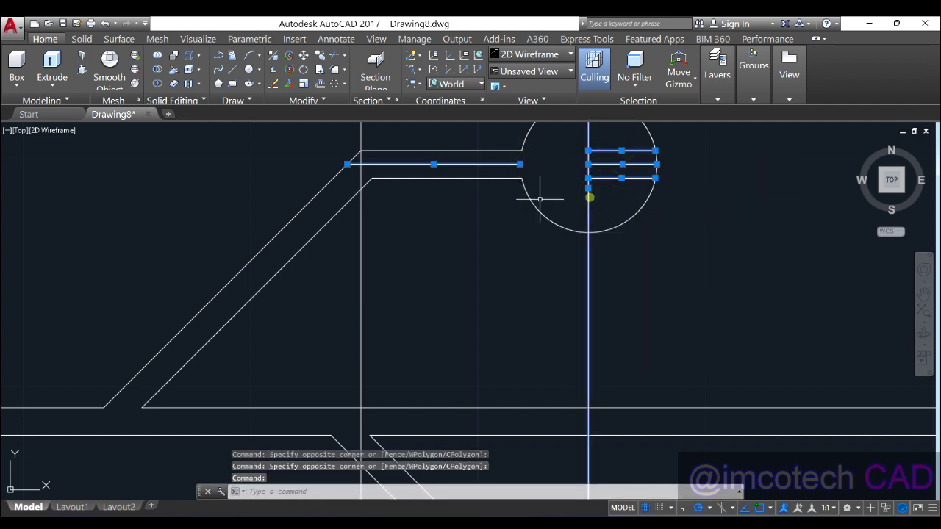
{"action": "left_click", "coordinate": [360, 223]}
{"action": "left_click", "coordinate": [273, 86]}
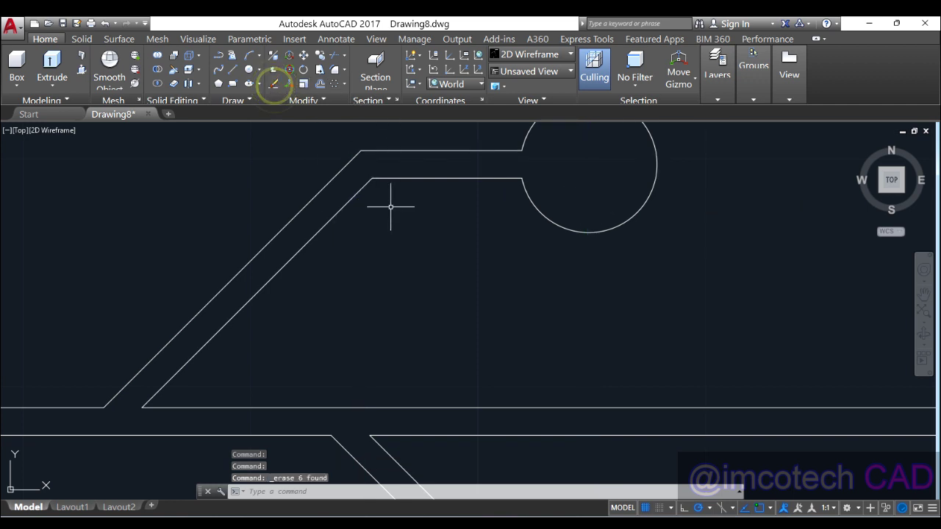
{"action": "scroll", "coordinate": [390, 207], "scroll_direction": "down", "scroll_amount": 2}
Step: Draw a vertical construction line through the lower branch's end point
{"action": "scroll", "coordinate": [449, 205], "scroll_direction": "down", "scroll_amount": 2}
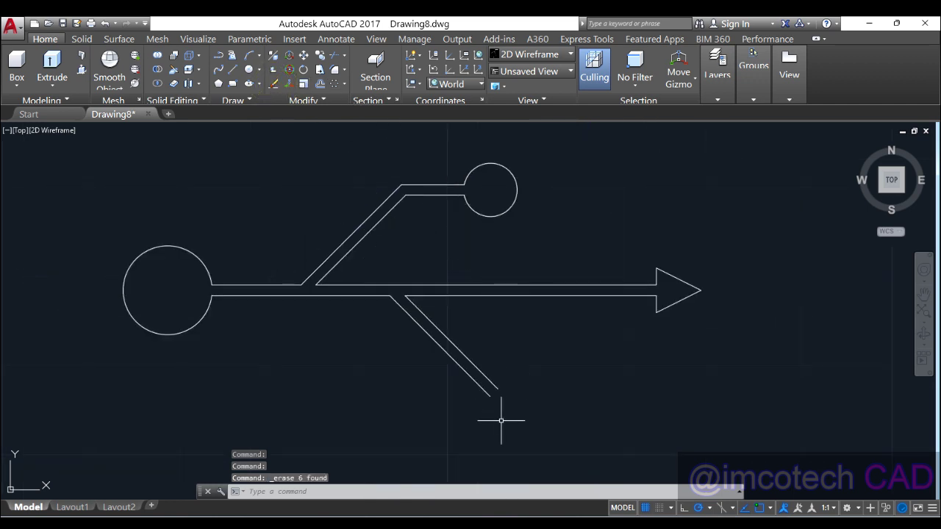
{"action": "scroll", "coordinate": [499, 425], "scroll_direction": "up", "scroll_amount": 2}
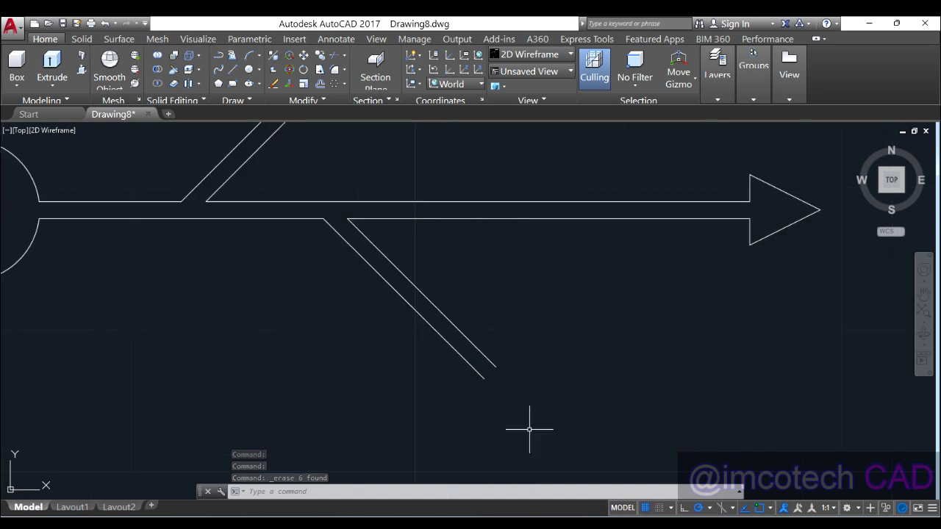
{"action": "left_click", "coordinate": [232, 101]}
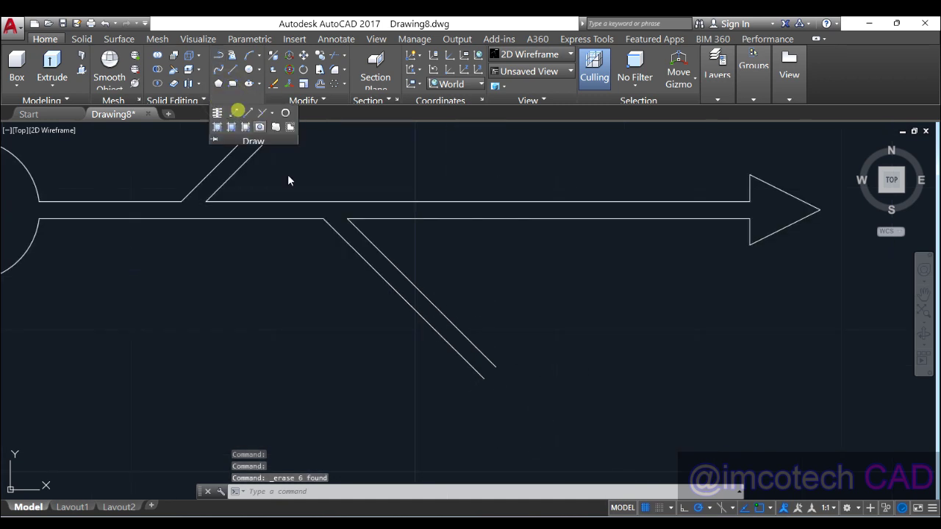
{"action": "left_click", "coordinate": [483, 380]}
{"action": "left_click", "coordinate": [540, 383]}
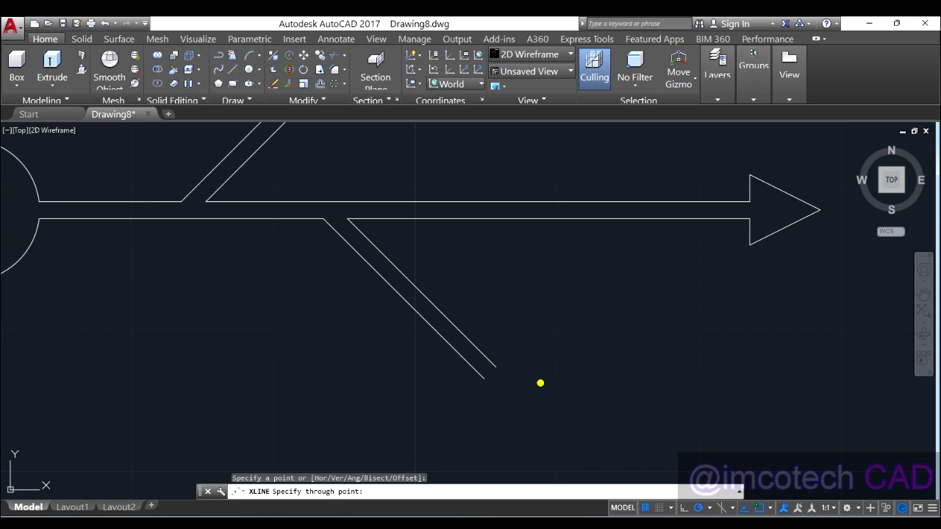
{"action": "left_click", "coordinate": [481, 312]}
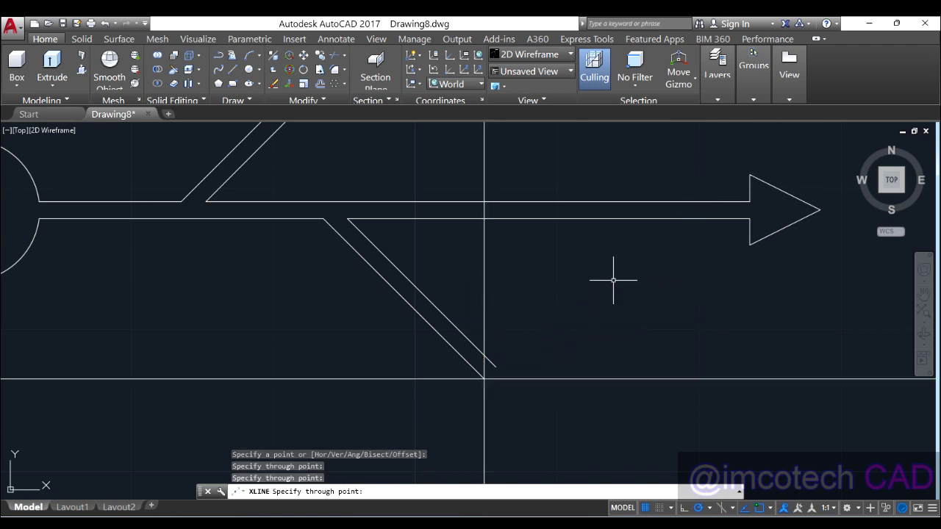
{"action": "key", "text": "Escape"}
{"action": "left_click", "coordinate": [605, 509]}
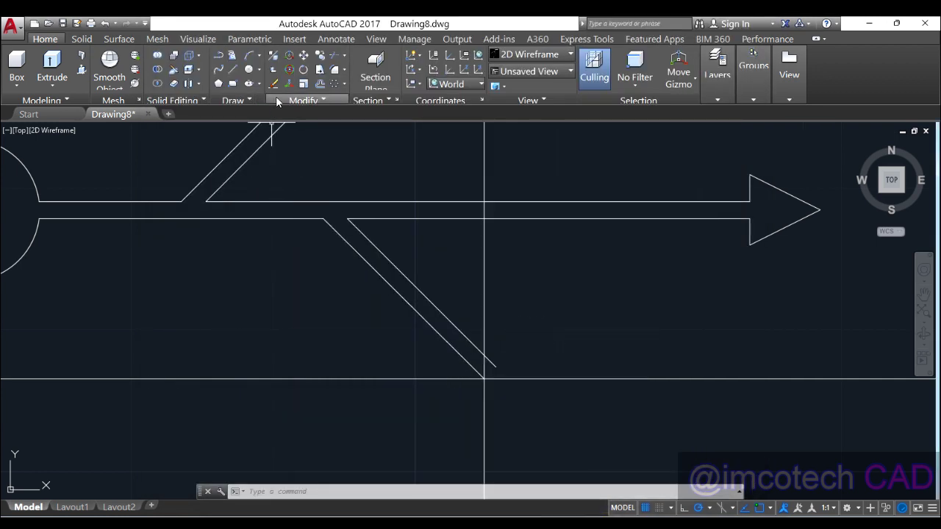
Step: Offset the vertical guide 15 units to the right
{"action": "left_click", "coordinate": [318, 71]}
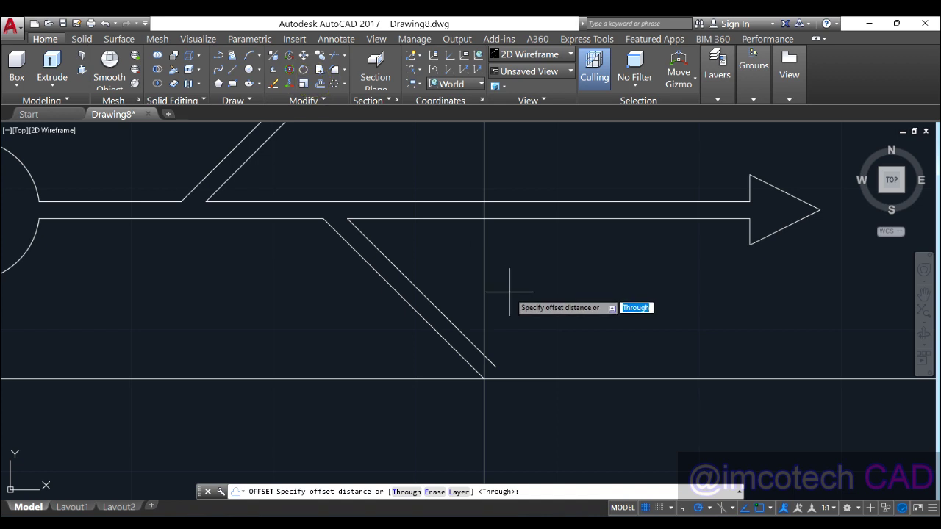
{"action": "type", "text": "15"}
{"action": "key", "text": "Return"}
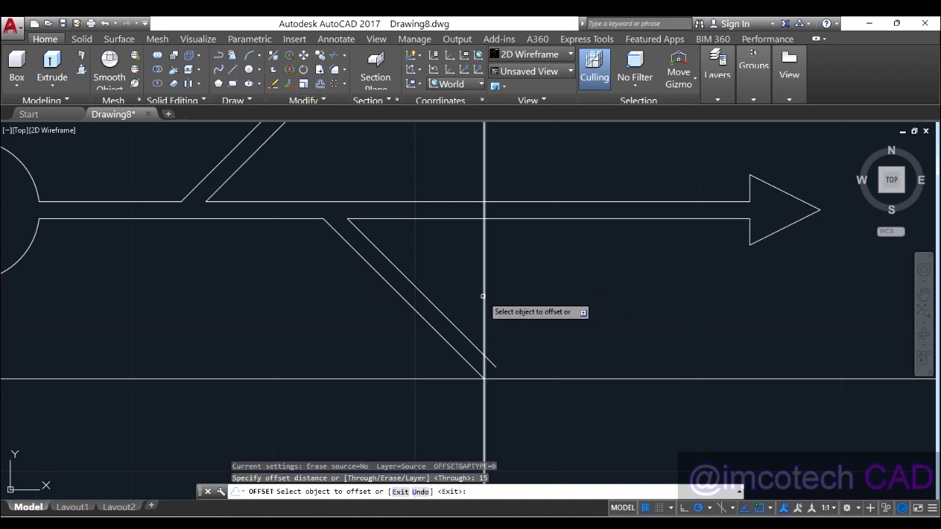
{"action": "left_click", "coordinate": [484, 296]}
{"action": "left_click", "coordinate": [651, 302]}
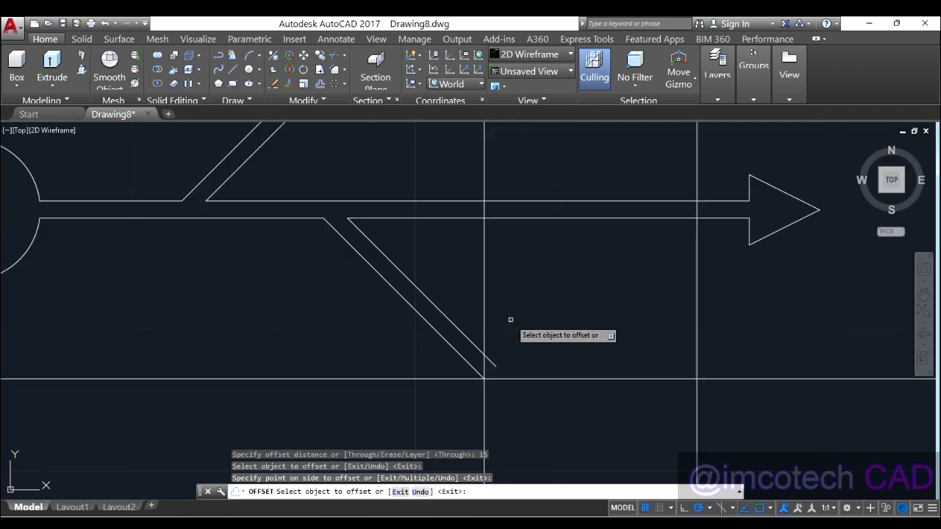
Step: Offset the bottom horizontal guide upward twice at 0.6 spacing
{"action": "left_click", "coordinate": [582, 380]}
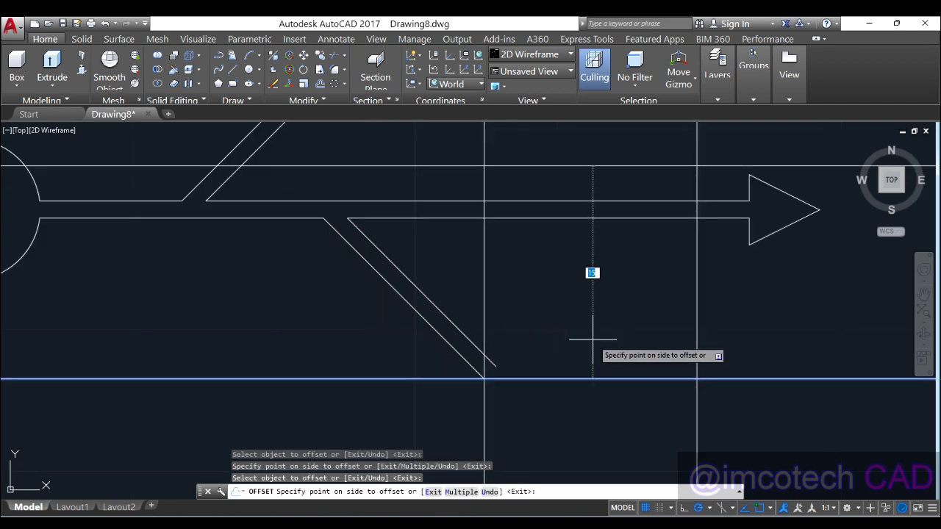
{"action": "type", "text": "0.6"}
{"action": "key", "text": "Return"}
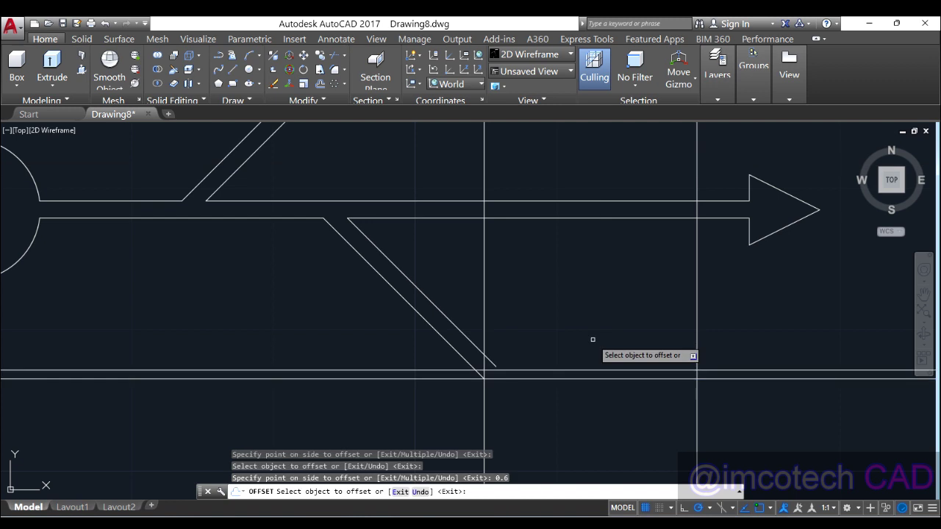
{"action": "left_click", "coordinate": [611, 369]}
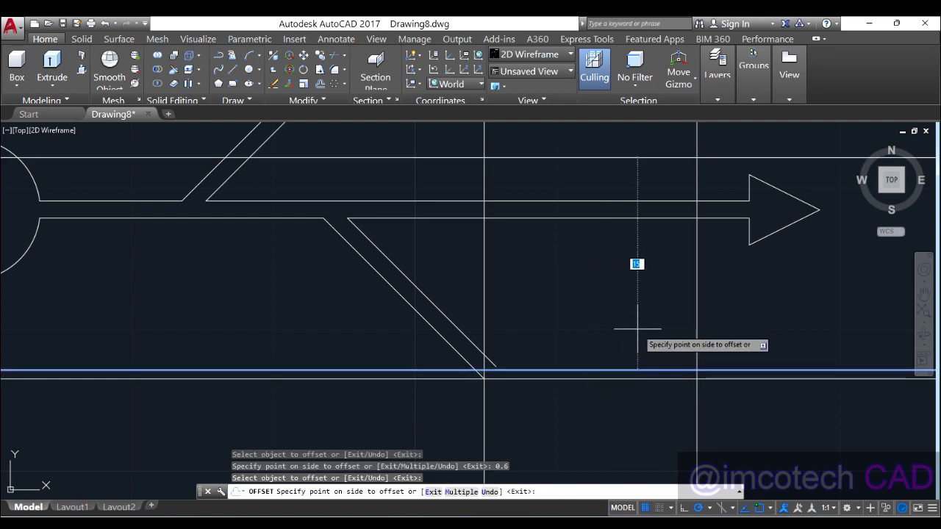
{"action": "type", "text": "0."}
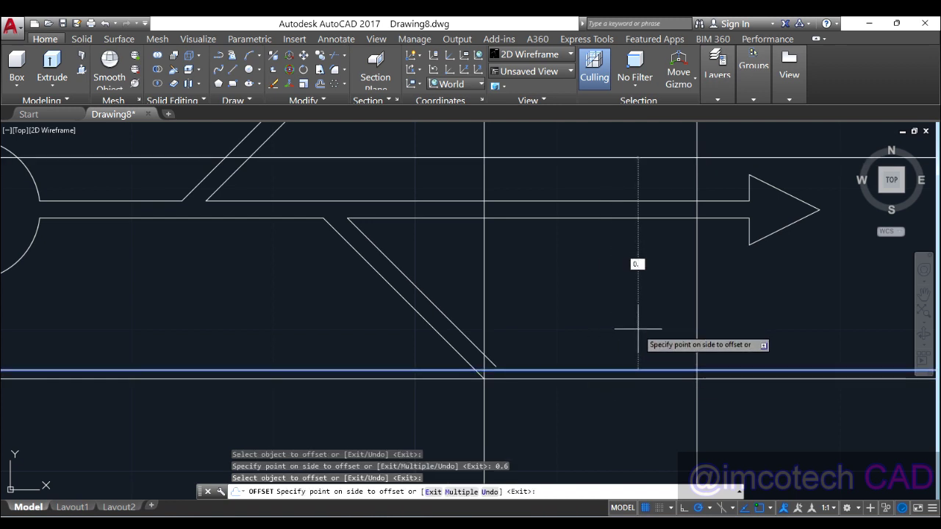
{"action": "type", "text": "6"}
{"action": "key", "text": "Return"}
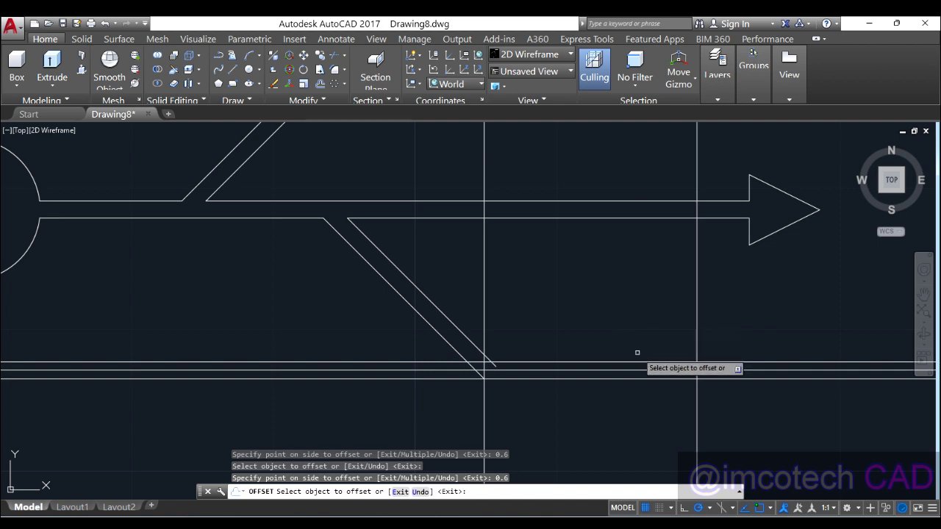
Step: Add a parallel copy to the left of the right vertical guide
{"action": "left_click", "coordinate": [695, 290]}
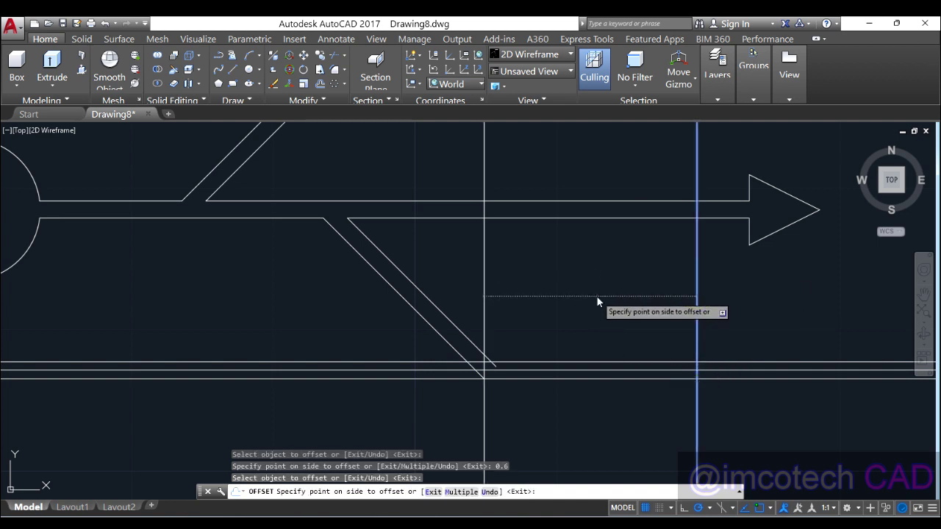
{"action": "left_click", "coordinate": [596, 295]}
{"action": "right_click", "coordinate": [552, 307]}
{"action": "left_click", "coordinate": [564, 308]}
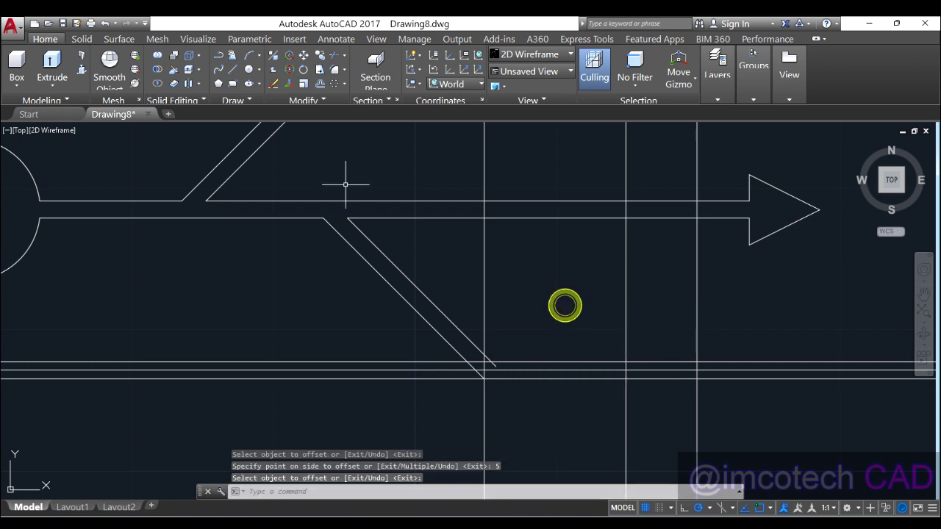
{"action": "left_click", "coordinate": [332, 55]}
Step: Trim the lower branch's horizontal lines back to the vertical guides, removing the bottom stub
{"action": "key", "text": "Return"}
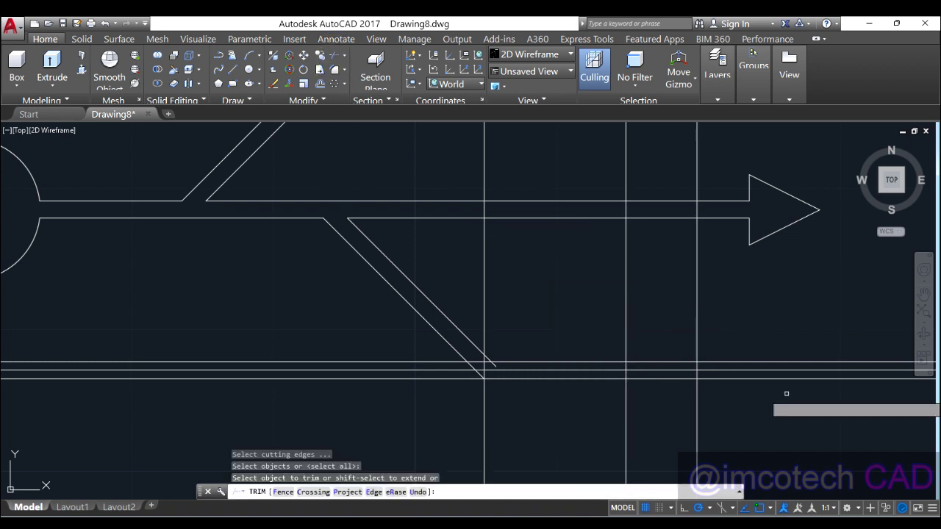
{"action": "left_click", "coordinate": [786, 412]}
{"action": "left_click", "coordinate": [787, 336]}
{"action": "left_click", "coordinate": [538, 425]}
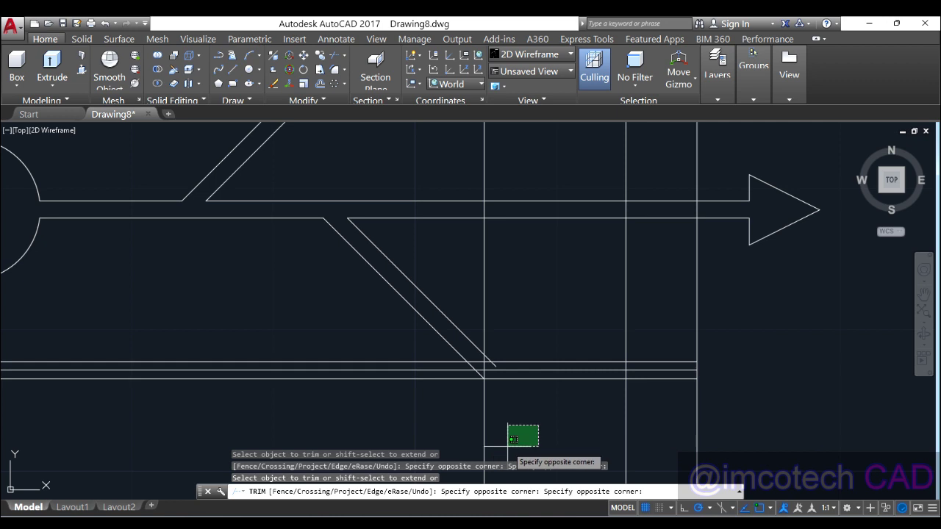
{"action": "left_click", "coordinate": [513, 439]}
{"action": "left_click", "coordinate": [418, 430]}
{"action": "left_click", "coordinate": [365, 332]}
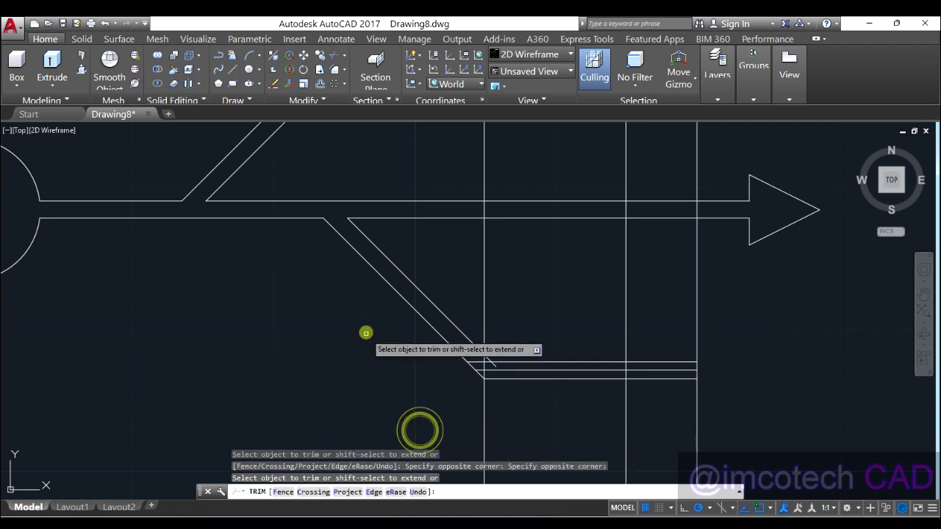
{"action": "left_click", "coordinate": [679, 362]}
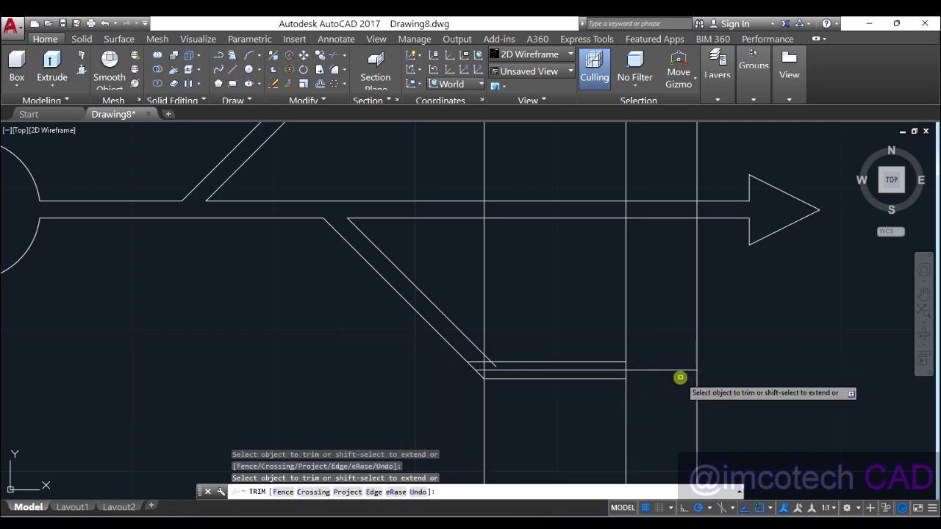
{"action": "left_click", "coordinate": [683, 378]}
{"action": "right_click", "coordinate": [757, 340]}
{"action": "left_click", "coordinate": [811, 155]}
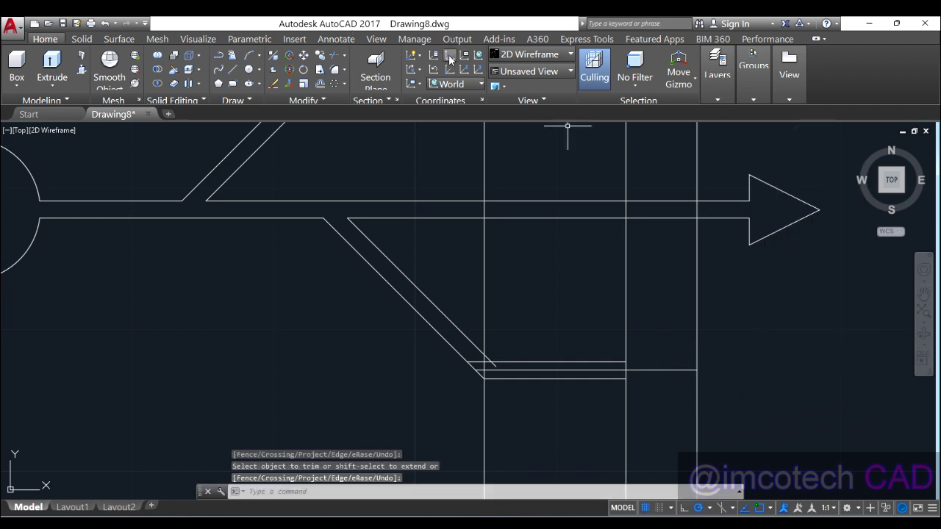
Step: Offset the short horizontal line 2.5 above and 2.5 below
{"action": "left_click", "coordinate": [323, 87]}
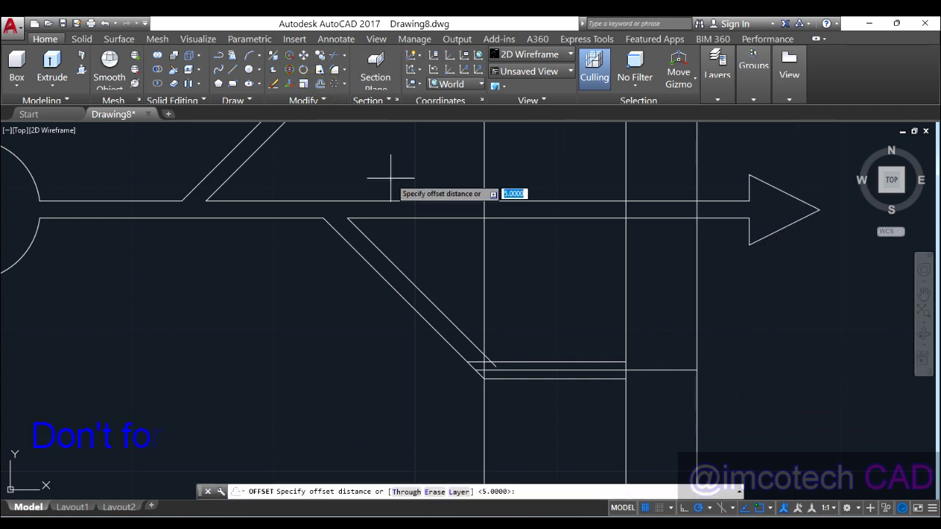
{"action": "type", "text": "2.5"}
{"action": "key", "text": "Return"}
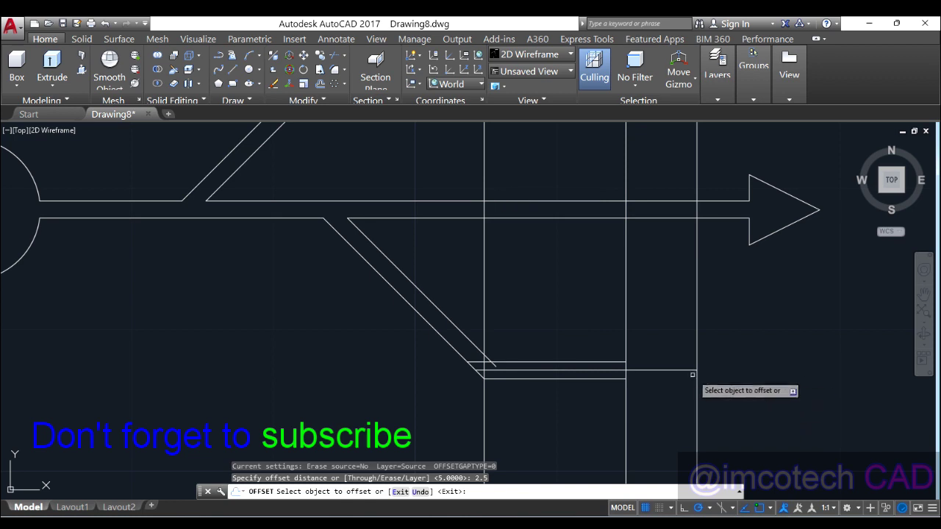
{"action": "left_click", "coordinate": [682, 370]}
{"action": "left_click", "coordinate": [682, 309]}
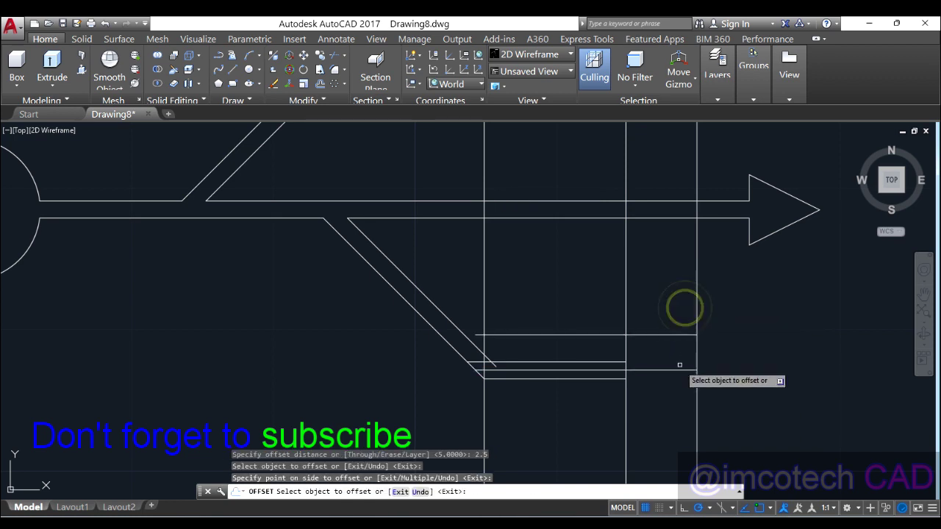
{"action": "left_click", "coordinate": [674, 371]}
{"action": "left_click", "coordinate": [670, 428]}
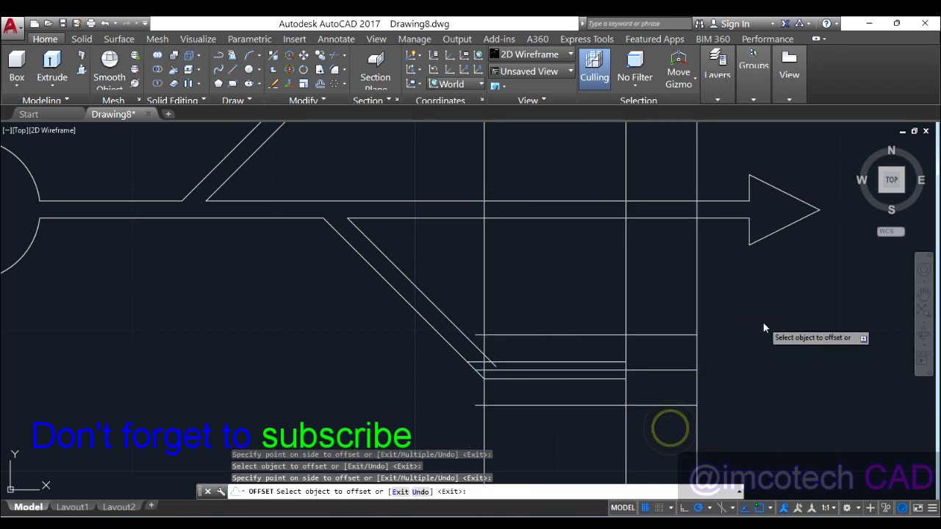
{"action": "right_click", "coordinate": [766, 326]}
{"action": "left_click", "coordinate": [796, 332]}
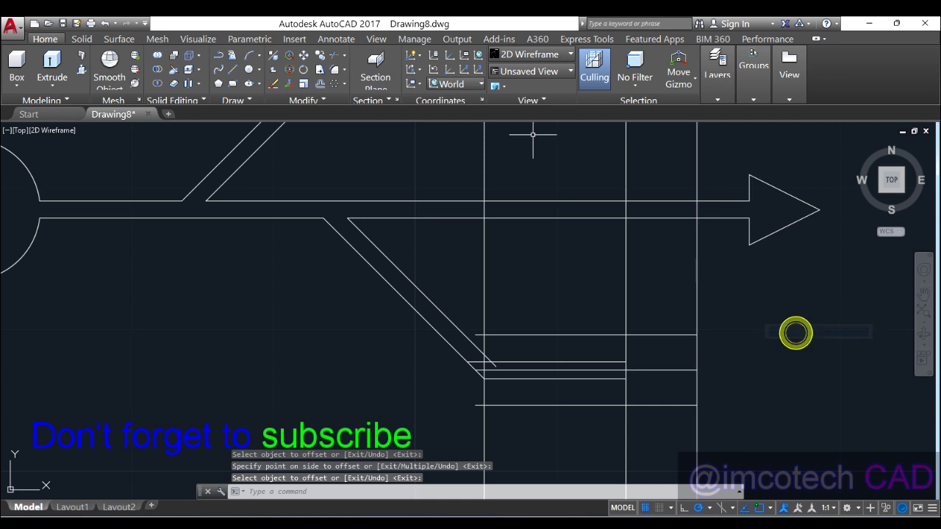
{"action": "left_click", "coordinate": [337, 56]}
Step: Trim the guide segments above and below the square and its edges' excess to the left
{"action": "key", "text": "Return"}
{"action": "left_click", "coordinate": [756, 283]}
{"action": "left_click", "coordinate": [588, 288]}
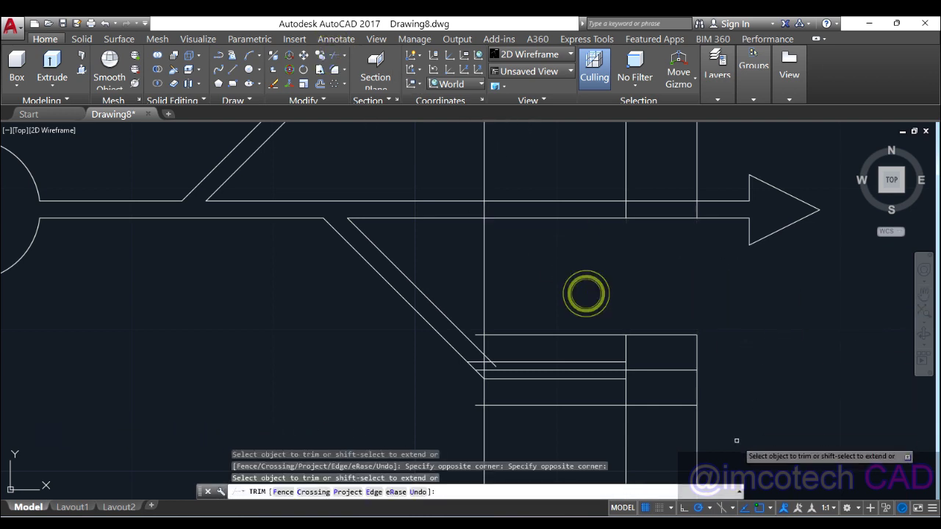
{"action": "left_click", "coordinate": [735, 439]}
{"action": "left_click", "coordinate": [581, 436]}
{"action": "left_click", "coordinate": [581, 405]}
{"action": "left_click", "coordinate": [589, 336]}
{"action": "scroll", "coordinate": [591, 376], "scroll_direction": "up", "scroll_amount": 2}
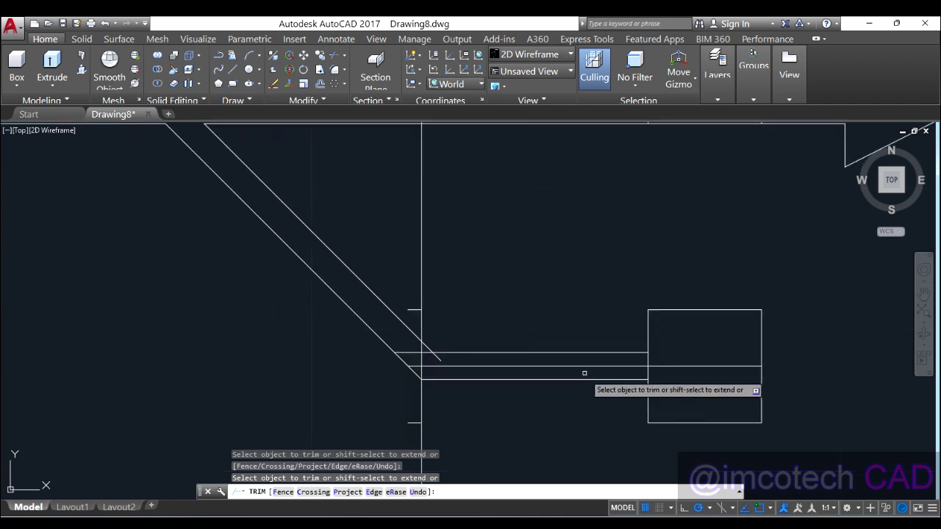
Step: Trim the diagonal's stub and overhang at the branch junction, then finish the trim
{"action": "left_click", "coordinate": [437, 357]}
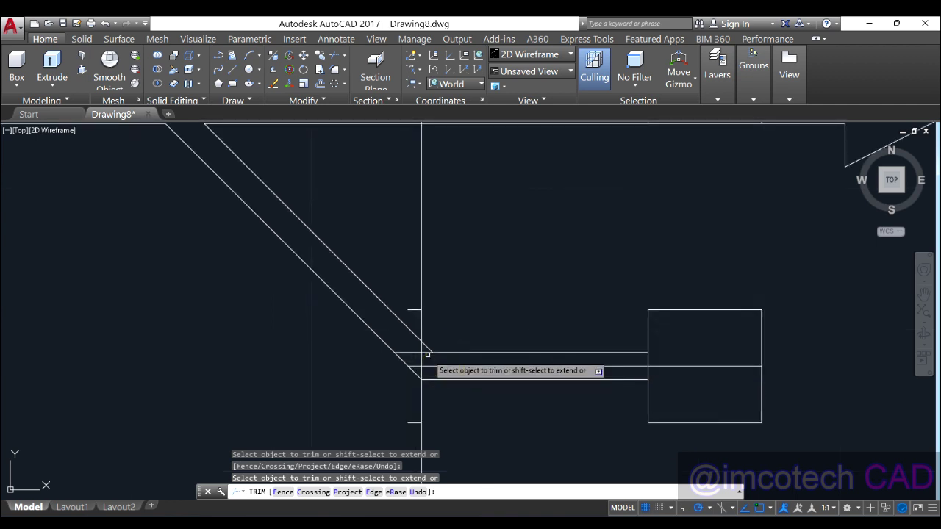
{"action": "left_click", "coordinate": [427, 354]}
{"action": "right_click", "coordinate": [489, 280]}
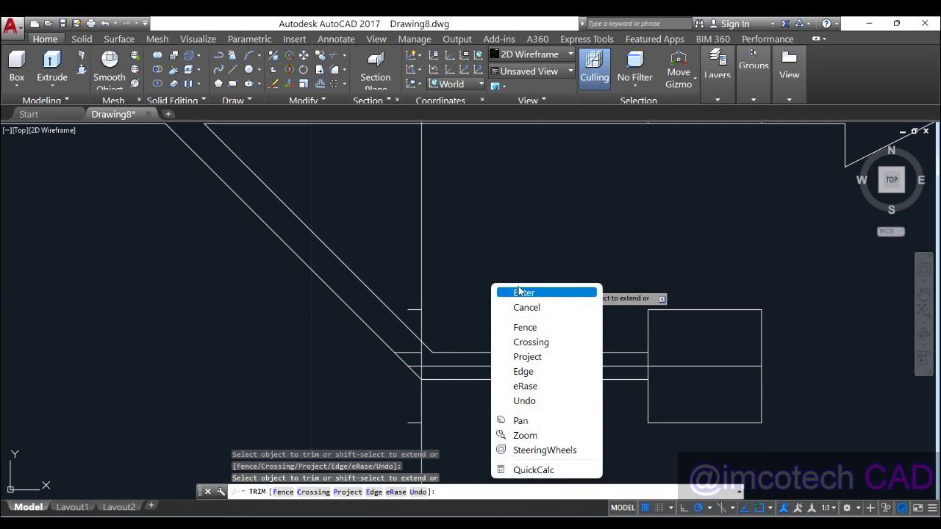
{"action": "left_click", "coordinate": [517, 289]}
Step: Erase the five leftover construction lines: vertical guide, short stubs and middle horizontal line
{"action": "left_click", "coordinate": [419, 280]}
{"action": "left_click", "coordinate": [420, 280]}
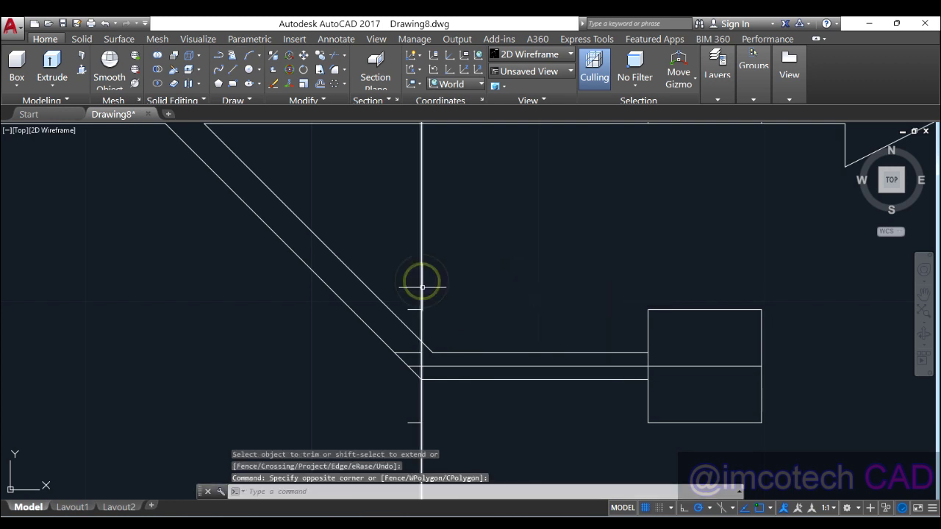
{"action": "left_click", "coordinate": [422, 288]}
{"action": "left_click", "coordinate": [416, 309]}
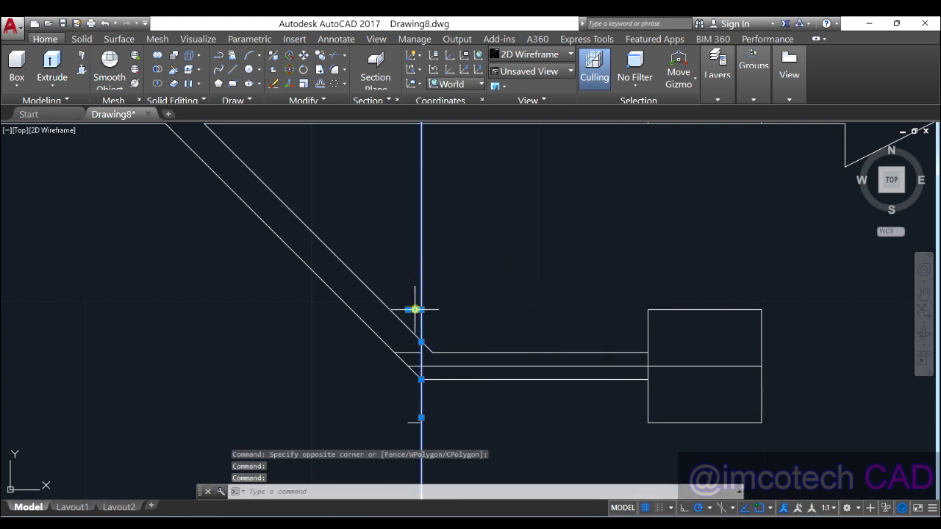
{"action": "left_click", "coordinate": [411, 353]}
{"action": "left_click", "coordinate": [449, 365]}
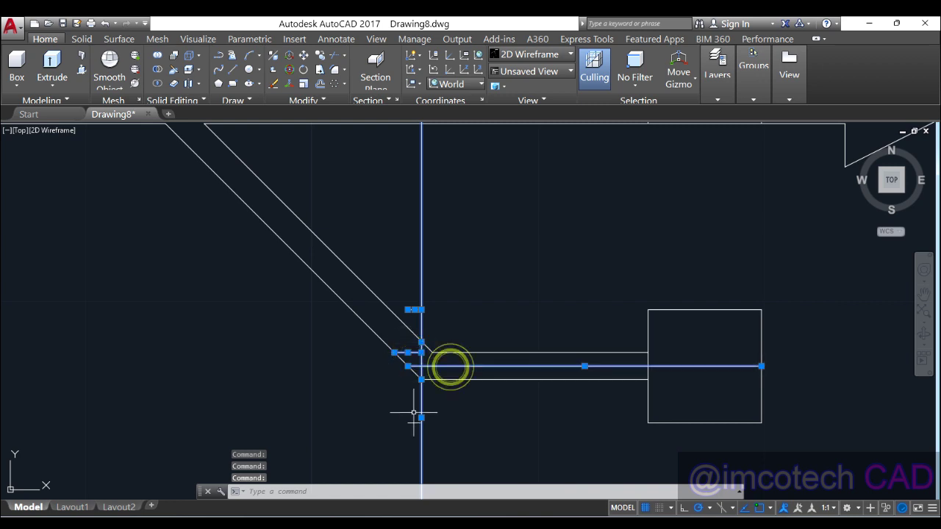
{"action": "left_click", "coordinate": [413, 422]}
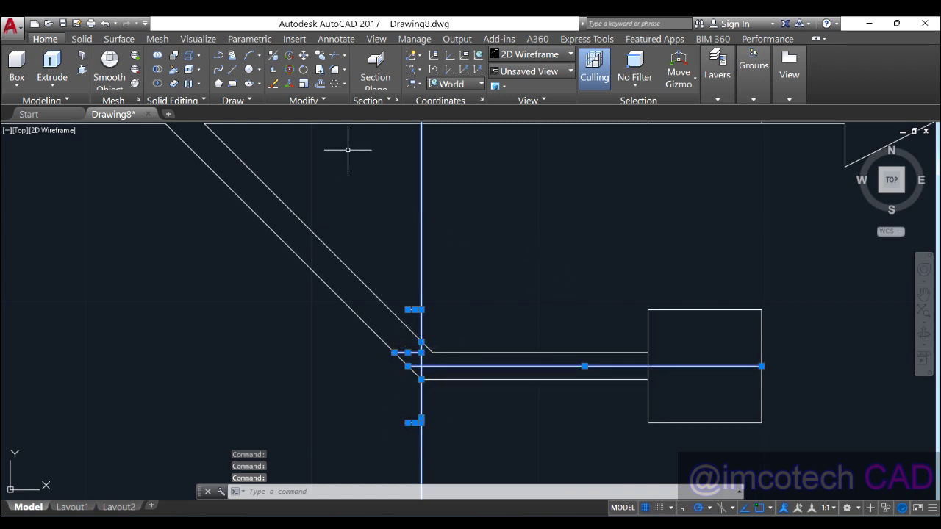
{"action": "left_click", "coordinate": [273, 83]}
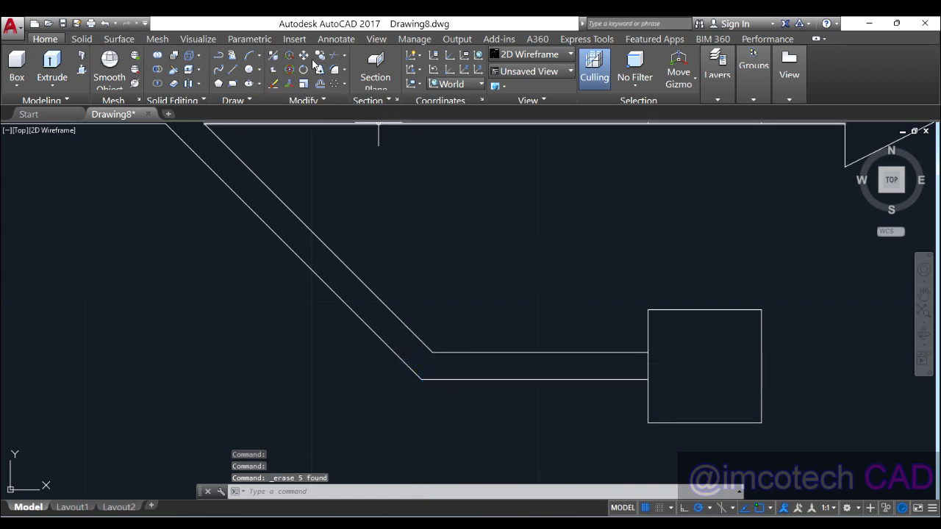
Step: Trim away the line running inside the square
{"action": "left_click", "coordinate": [334, 58]}
{"action": "key", "text": "Return"}
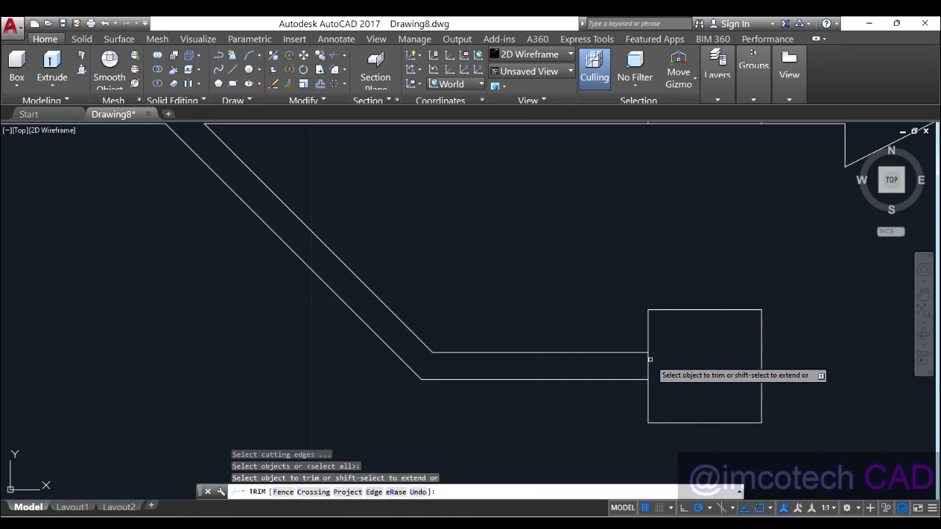
{"action": "left_click", "coordinate": [646, 360]}
{"action": "left_click", "coordinate": [659, 364]}
{"action": "scroll", "coordinate": [491, 322], "scroll_direction": "down", "scroll_amount": 5}
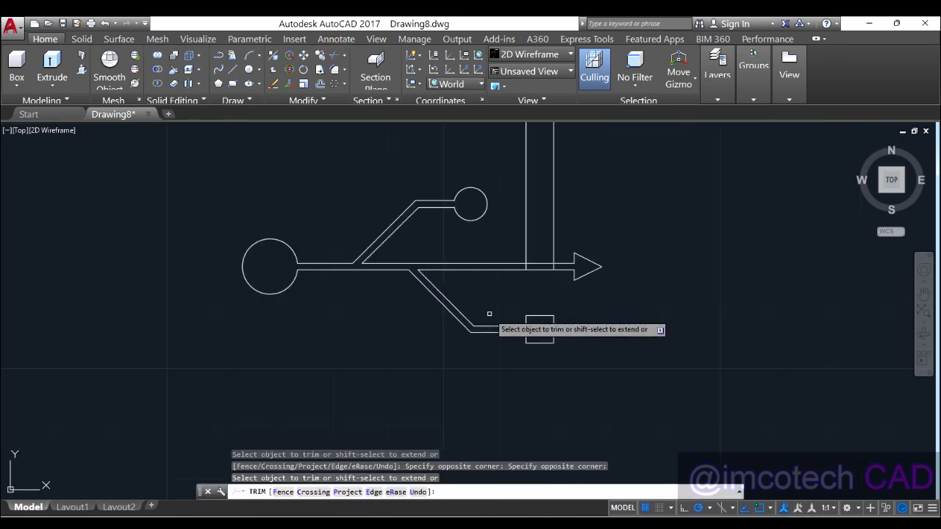
{"action": "right_click", "coordinate": [503, 309]}
{"action": "left_click", "coordinate": [540, 313]}
Step: Select the two leftover vertical rays above the arrow
{"action": "left_click", "coordinate": [609, 147]}
{"action": "left_click", "coordinate": [533, 145]}
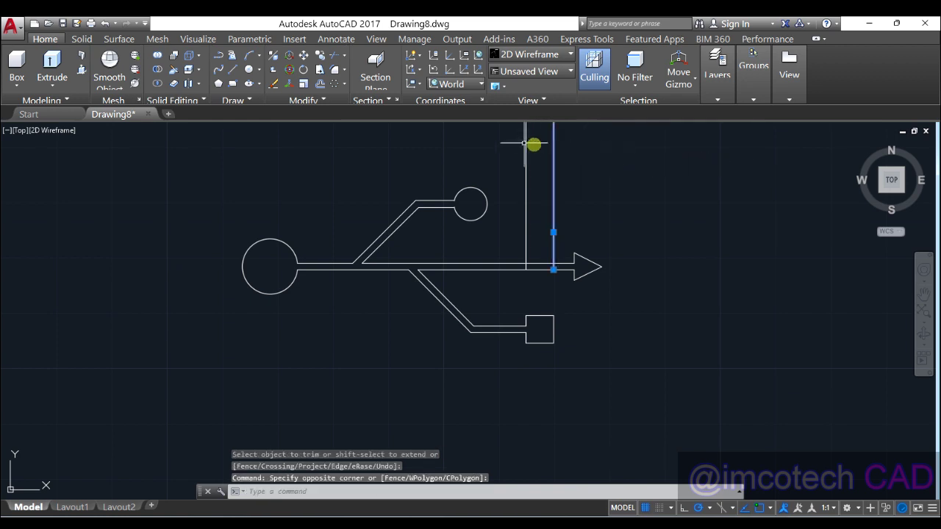
{"action": "left_click", "coordinate": [496, 144]}
{"action": "left_click", "coordinate": [537, 147]}
{"action": "left_click", "coordinate": [523, 153]}
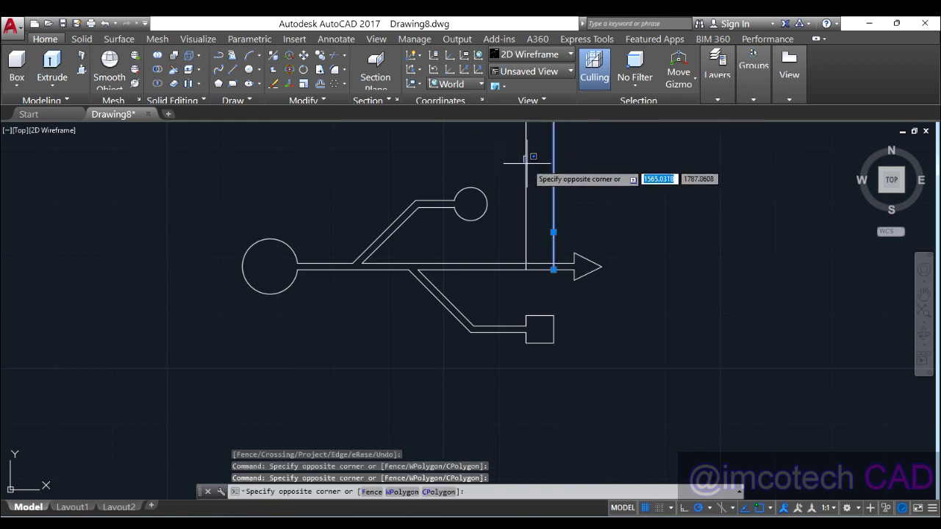
{"action": "left_click", "coordinate": [527, 163]}
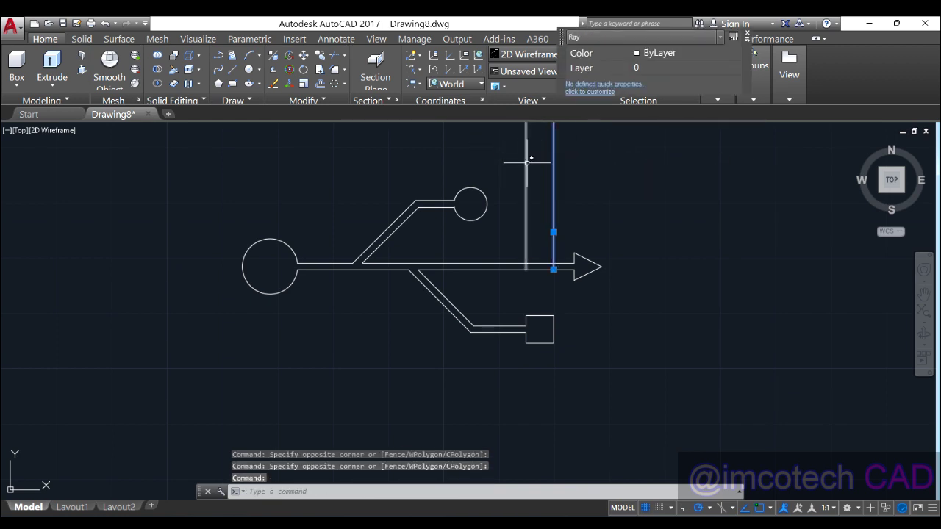
{"action": "left_click", "coordinate": [524, 166]}
{"action": "left_click", "coordinate": [274, 84]}
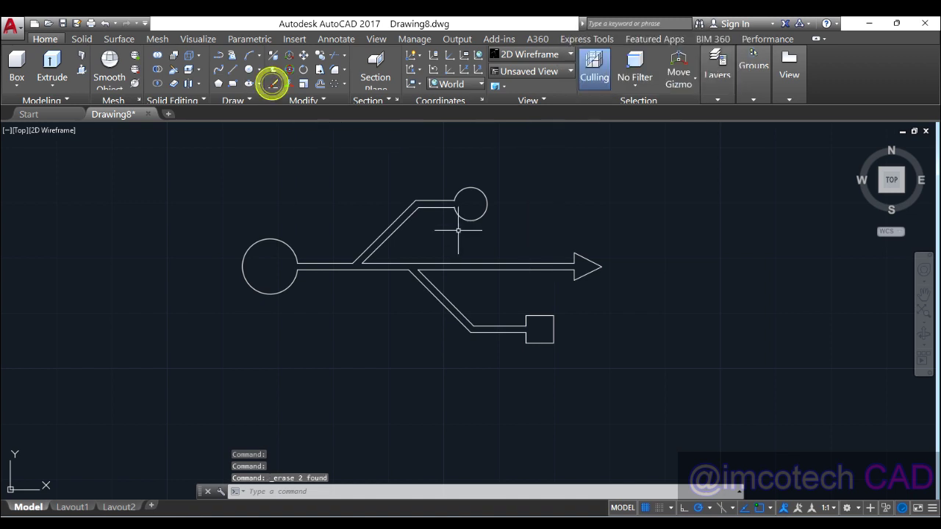
{"action": "scroll", "coordinate": [465, 229], "scroll_direction": "down", "scroll_amount": 2}
{"action": "scroll", "coordinate": [465, 234], "scroll_direction": "up", "scroll_amount": 2}
{"action": "scroll", "coordinate": [465, 234], "scroll_direction": "up", "scroll_amount": 2}
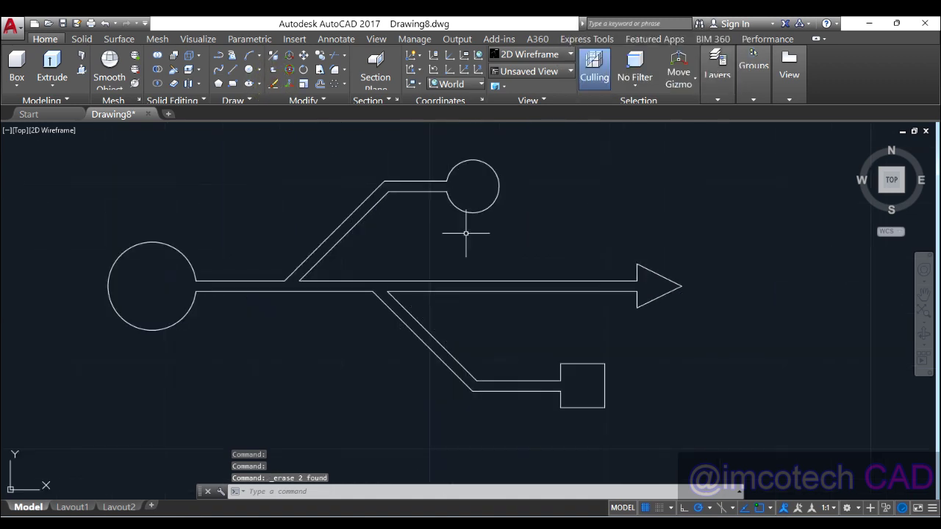
{"action": "scroll", "coordinate": [179, 307], "scroll_direction": "up", "scroll_amount": 2}
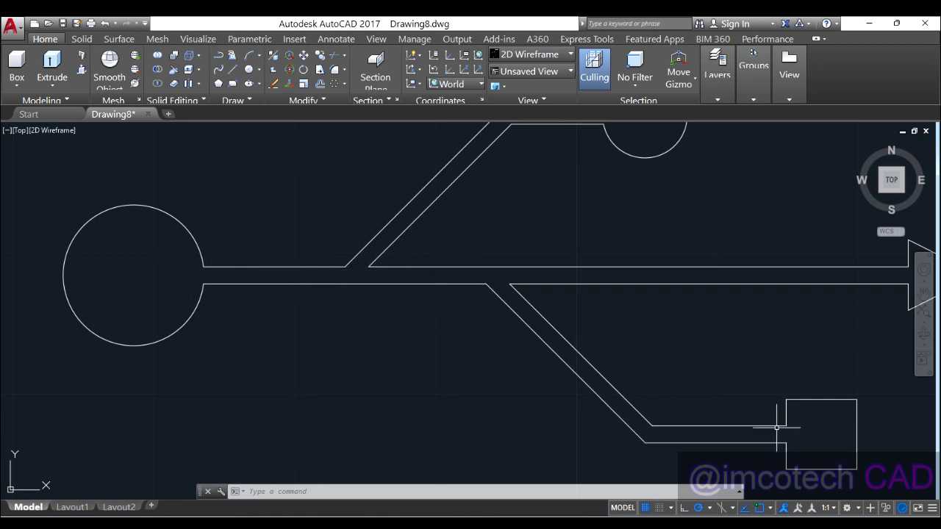
{"action": "scroll", "coordinate": [542, 362], "scroll_direction": "down", "scroll_amount": 2}
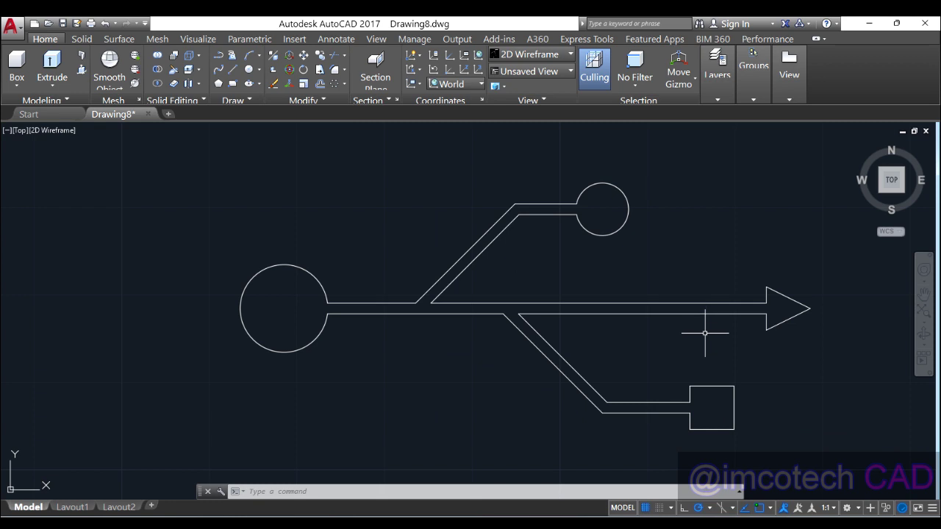
{"action": "scroll", "coordinate": [741, 412], "scroll_direction": "up", "scroll_amount": 2}
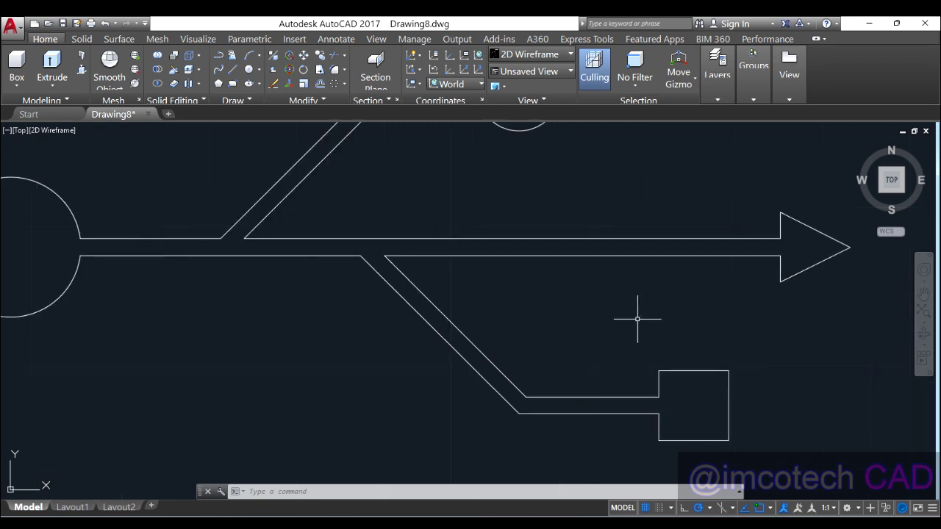
{"action": "scroll", "coordinate": [637, 319], "scroll_direction": "down", "scroll_amount": 2}
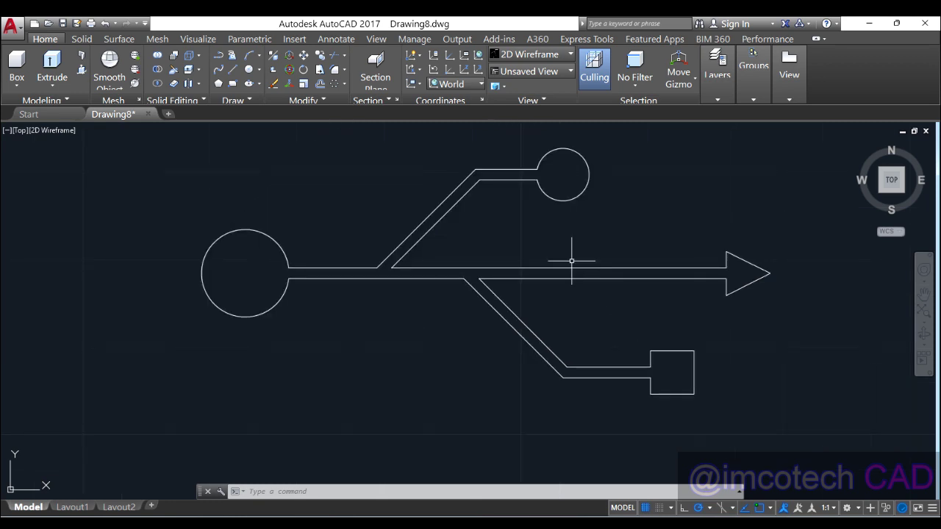